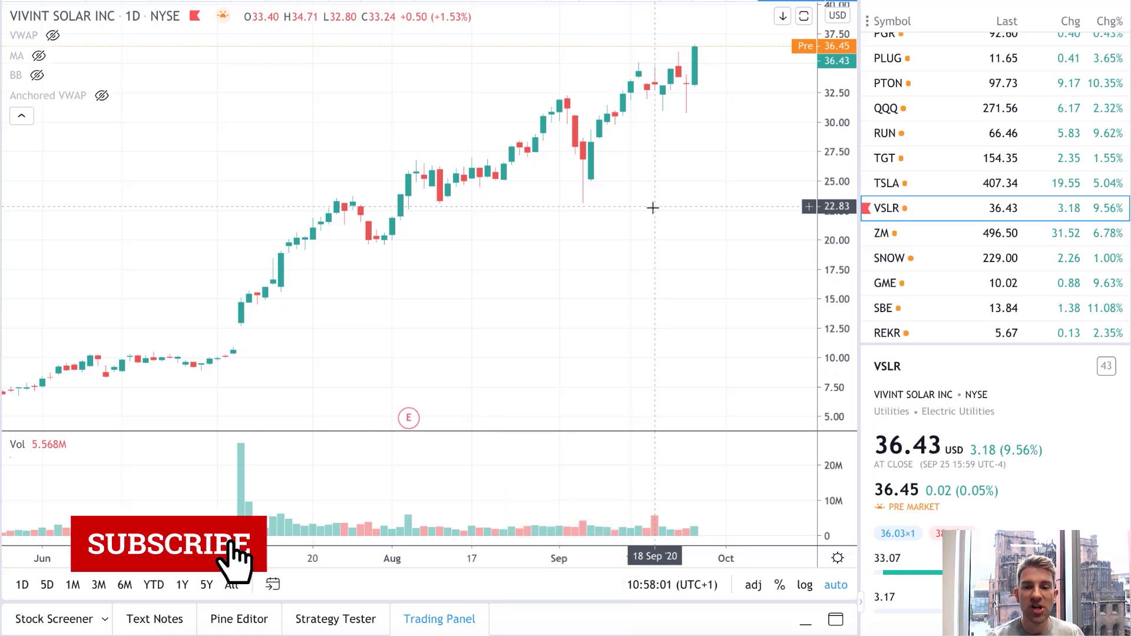
Step: Display the QQQ daily chart back to April, and bring up GameStop (GME) from the watchlist
{"action": "left_click", "coordinate": [942, 110]}
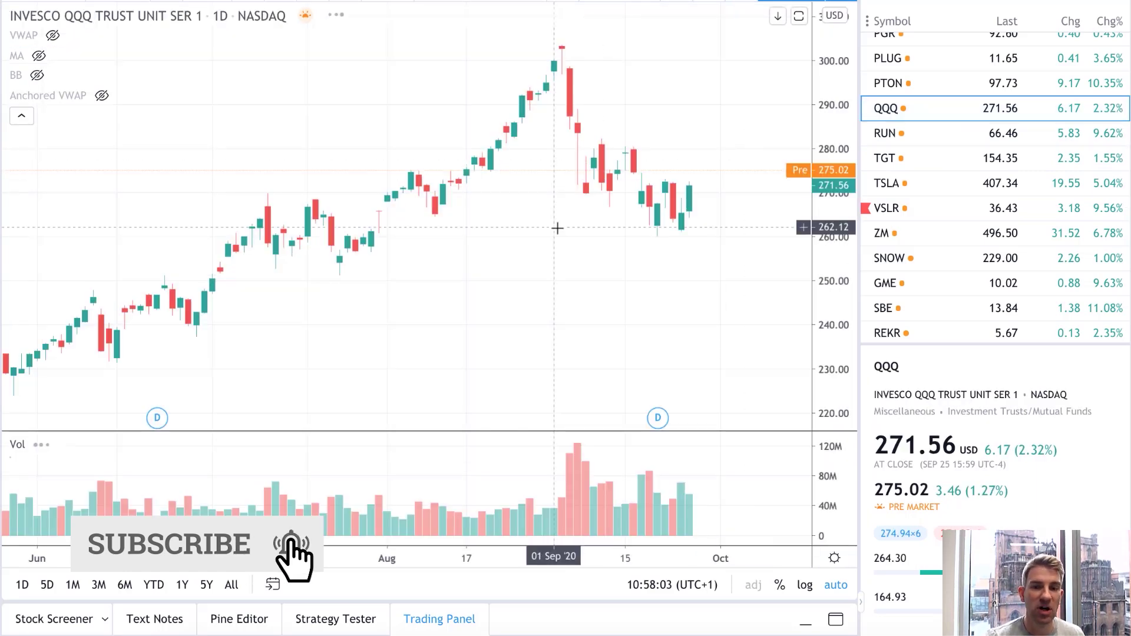
{"action": "scroll", "coordinate": [709, 192], "scroll_direction": "down", "scroll_amount": 1}
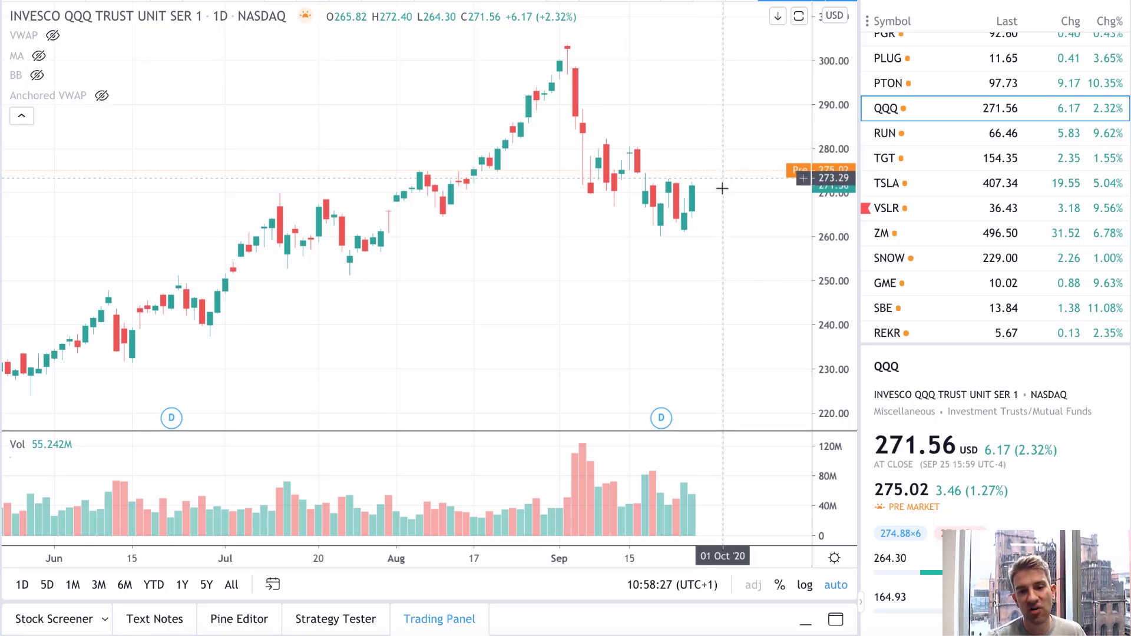
{"action": "scroll", "coordinate": [711, 288], "scroll_direction": "down", "scroll_amount": 4}
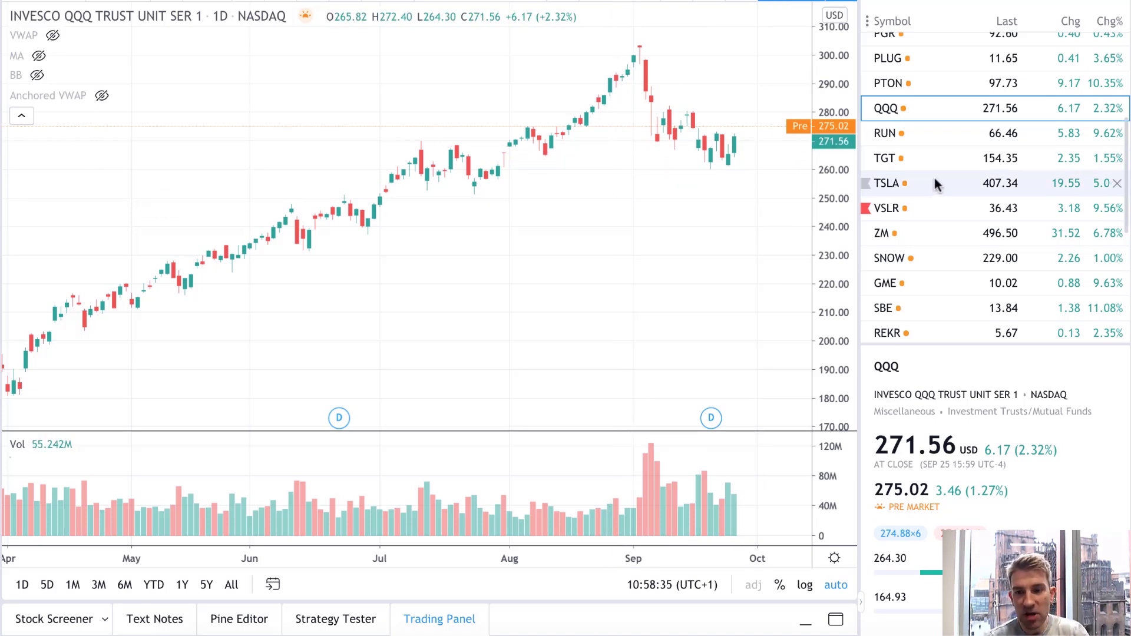
{"action": "scroll", "coordinate": [929, 233], "scroll_direction": "down", "scroll_amount": 2}
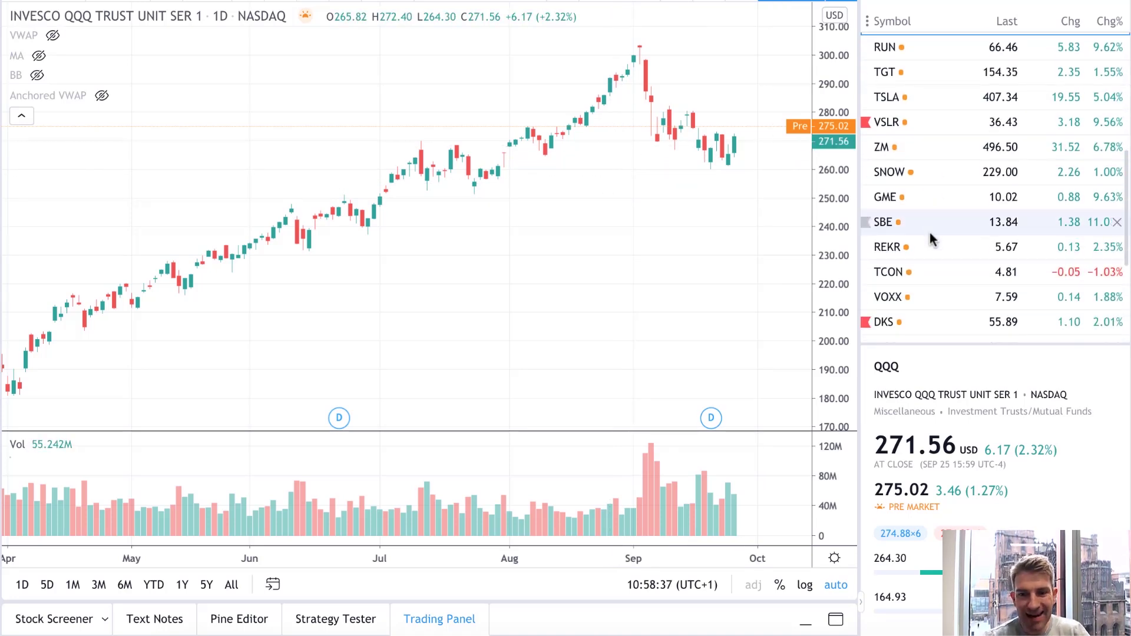
{"action": "left_click", "coordinate": [938, 198]}
Step: Display the Alibaba (BABA) daily chart from about March 2020, leaving empty space after the latest candle
{"action": "scroll", "coordinate": [939, 197], "scroll_direction": "up", "scroll_amount": 5}
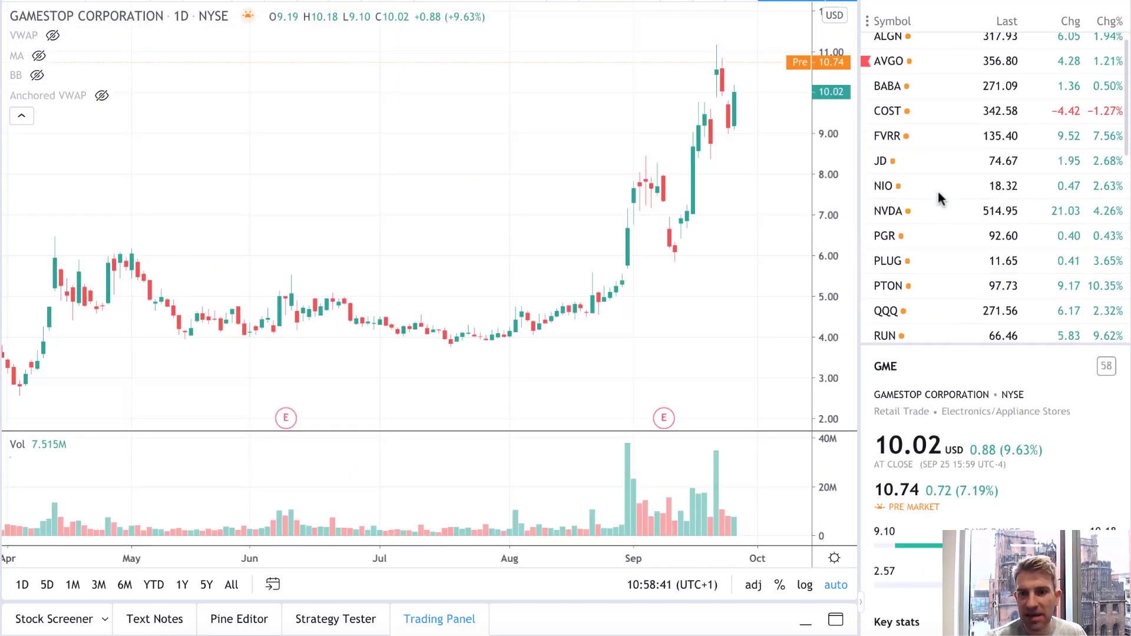
{"action": "left_click", "coordinate": [938, 94]}
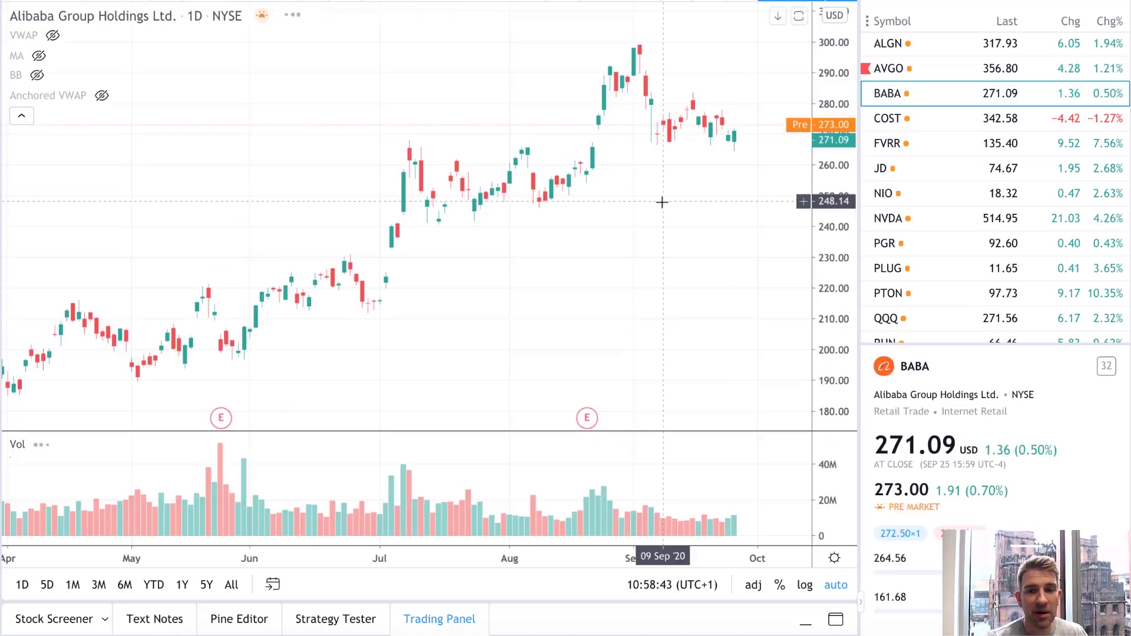
{"action": "scroll", "coordinate": [661, 202], "scroll_direction": "down", "scroll_amount": 3}
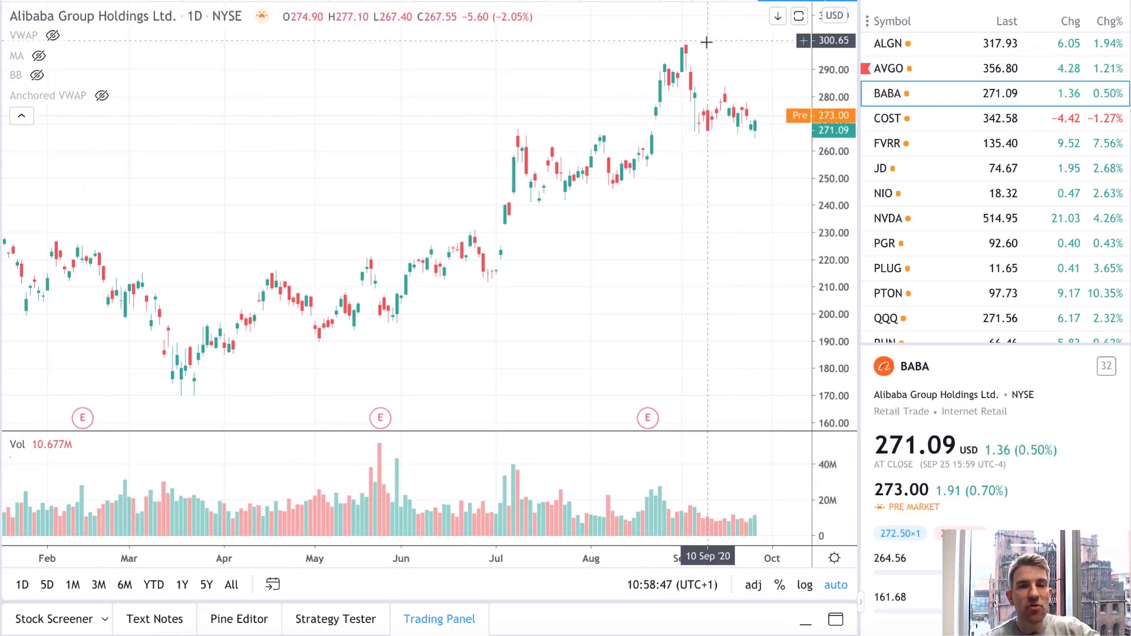
{"action": "scroll", "coordinate": [679, 189], "scroll_direction": "up", "scroll_amount": 2}
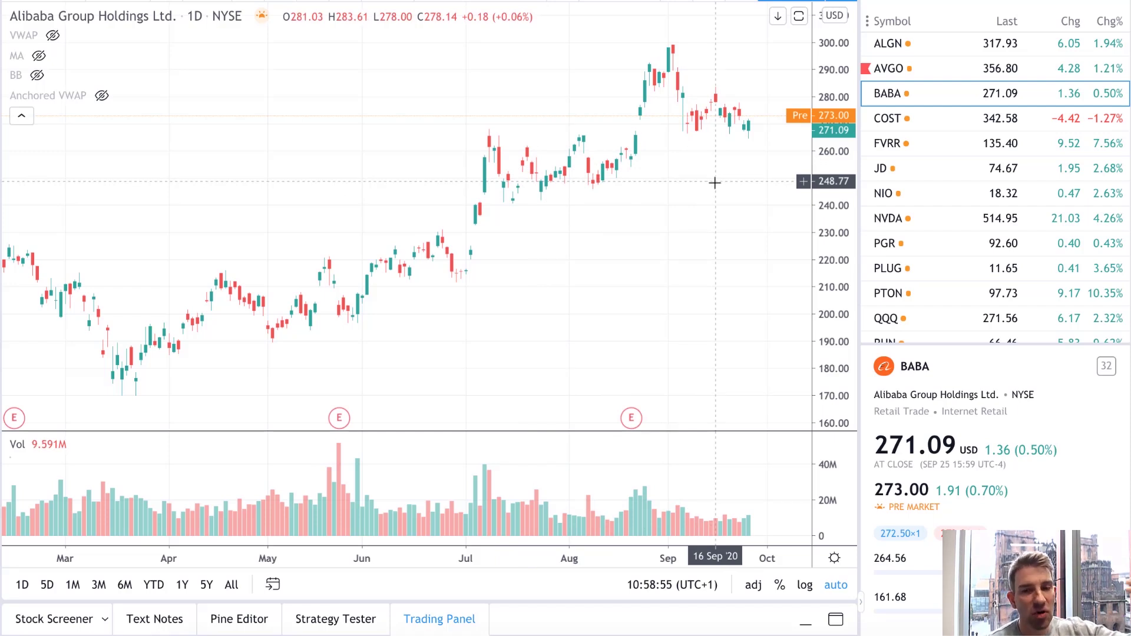
{"action": "left_click_drag", "start_coordinate": [765, 217], "coordinate": [664, 217]}
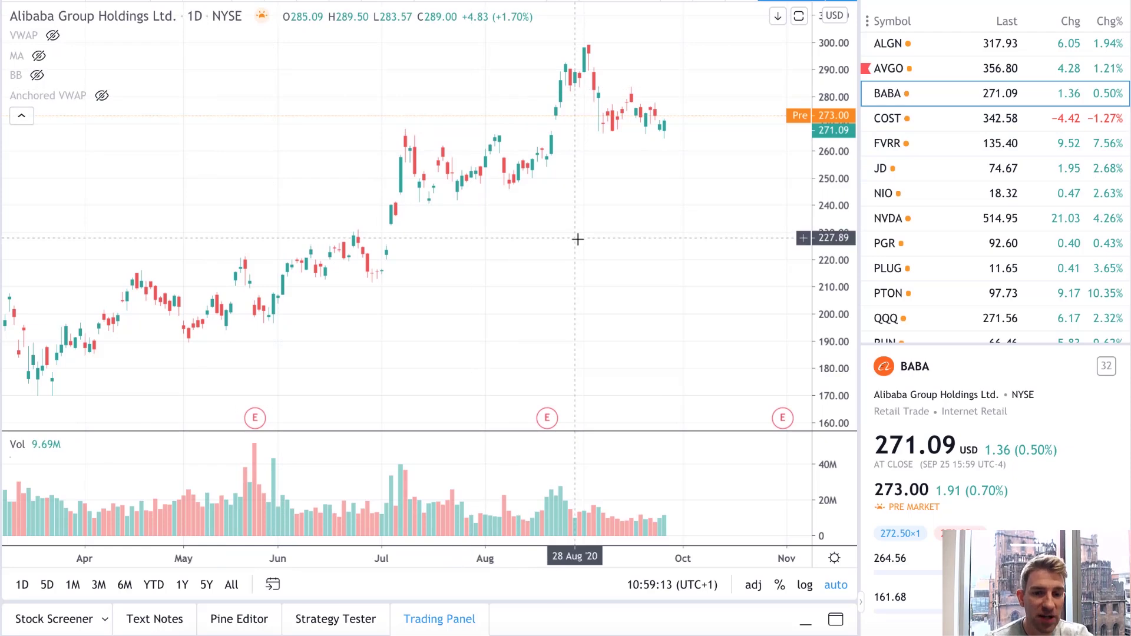
Step: Switch the BABA chart to the 3-minute interval and show the sessions around 25 September
{"action": "left_click", "coordinate": [107, 5]}
{"action": "left_click", "coordinate": [131, 185]}
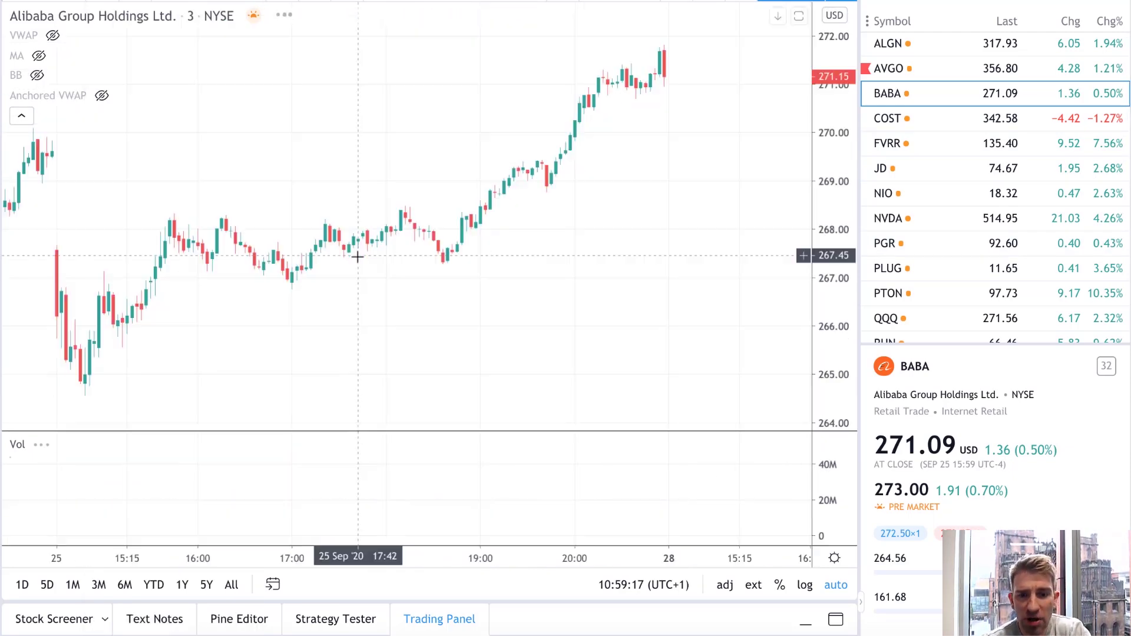
{"action": "scroll", "coordinate": [541, 164], "scroll_direction": "down", "scroll_amount": 3}
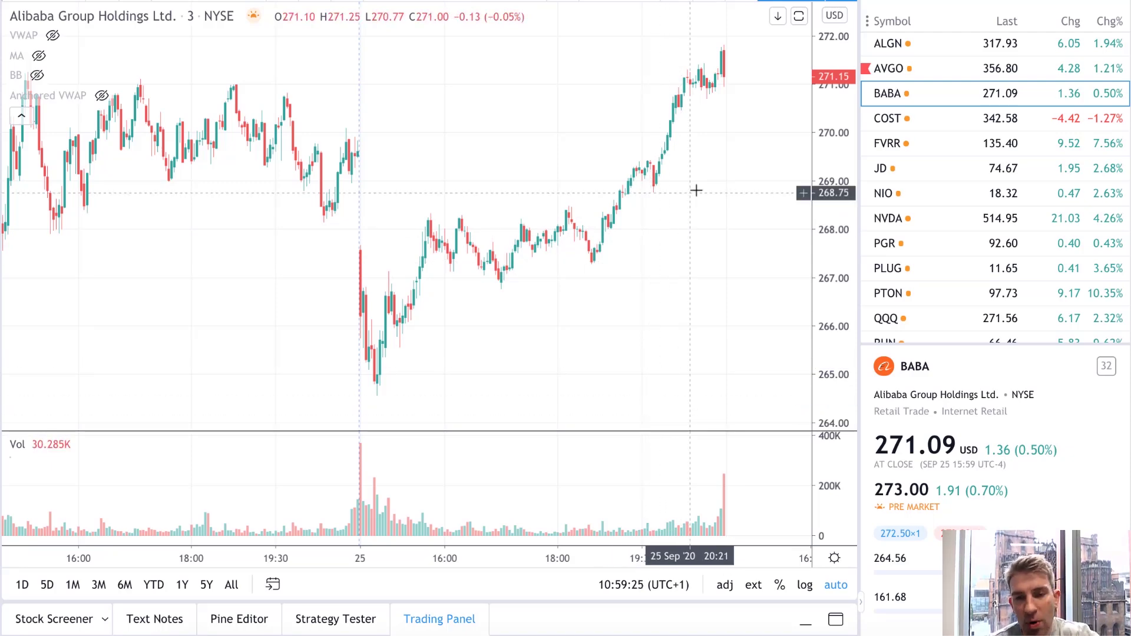
Step: Open Workhorse Group (WKHS) from the watchlist and set its chart to the daily interval
{"action": "scroll", "coordinate": [968, 230], "scroll_direction": "down", "scroll_amount": 8}
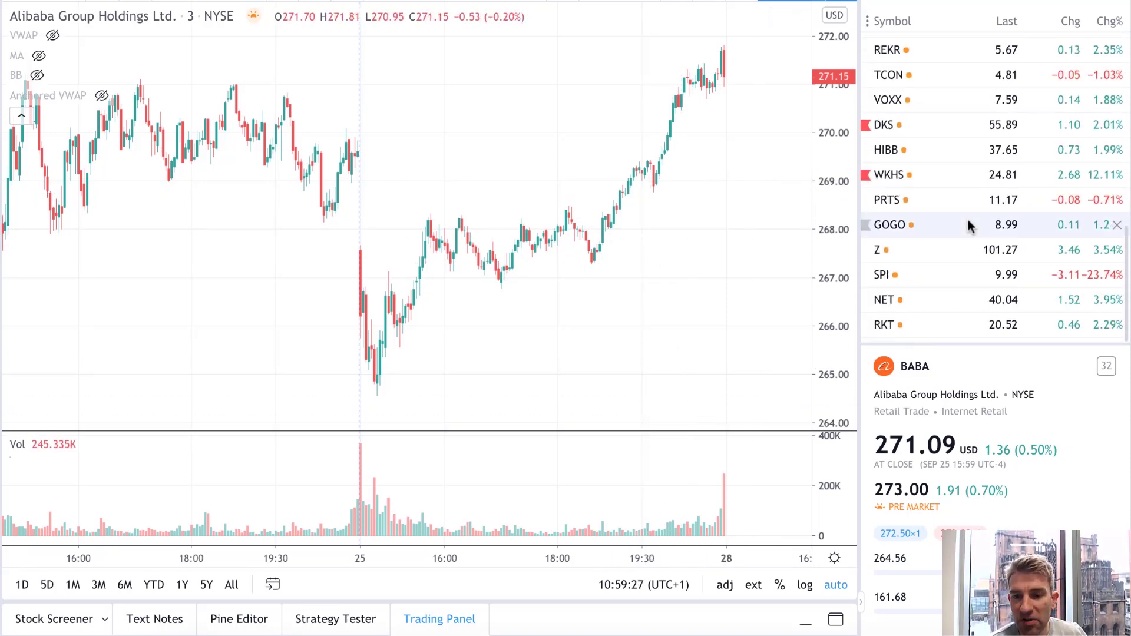
{"action": "scroll", "coordinate": [969, 227], "scroll_direction": "up", "scroll_amount": 2}
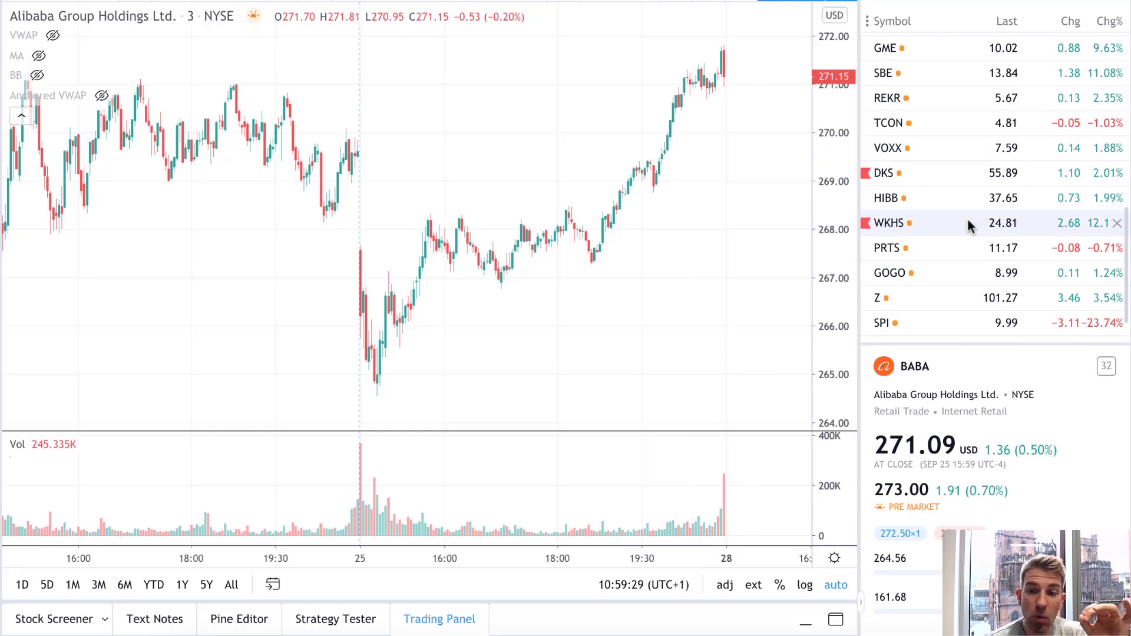
{"action": "left_click", "coordinate": [969, 225]}
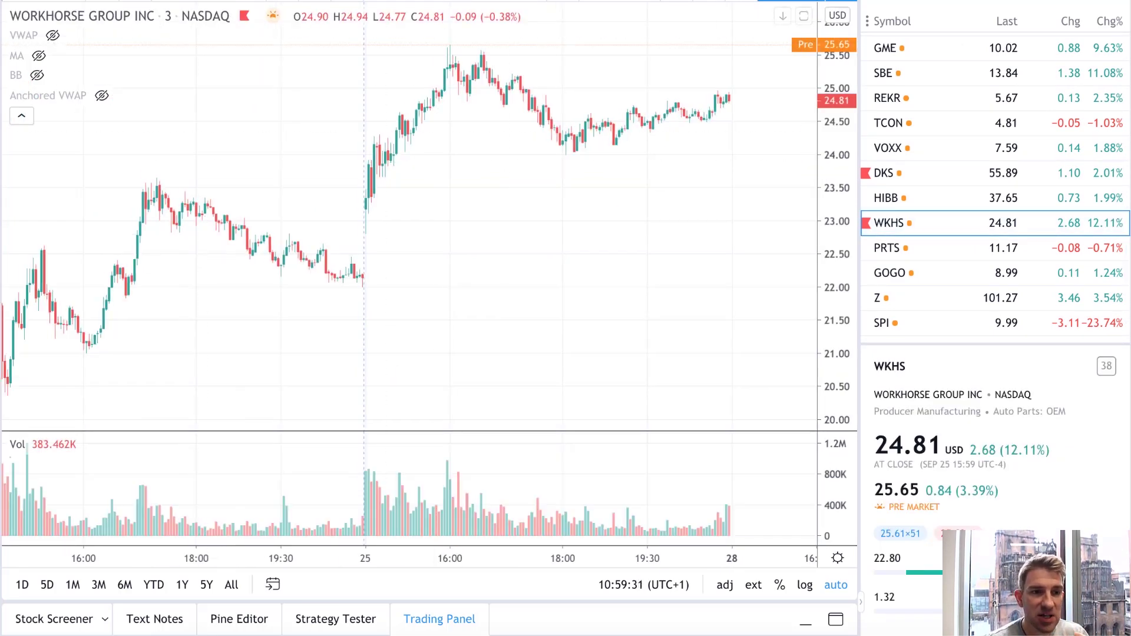
{"action": "left_click", "coordinate": [139, 536]}
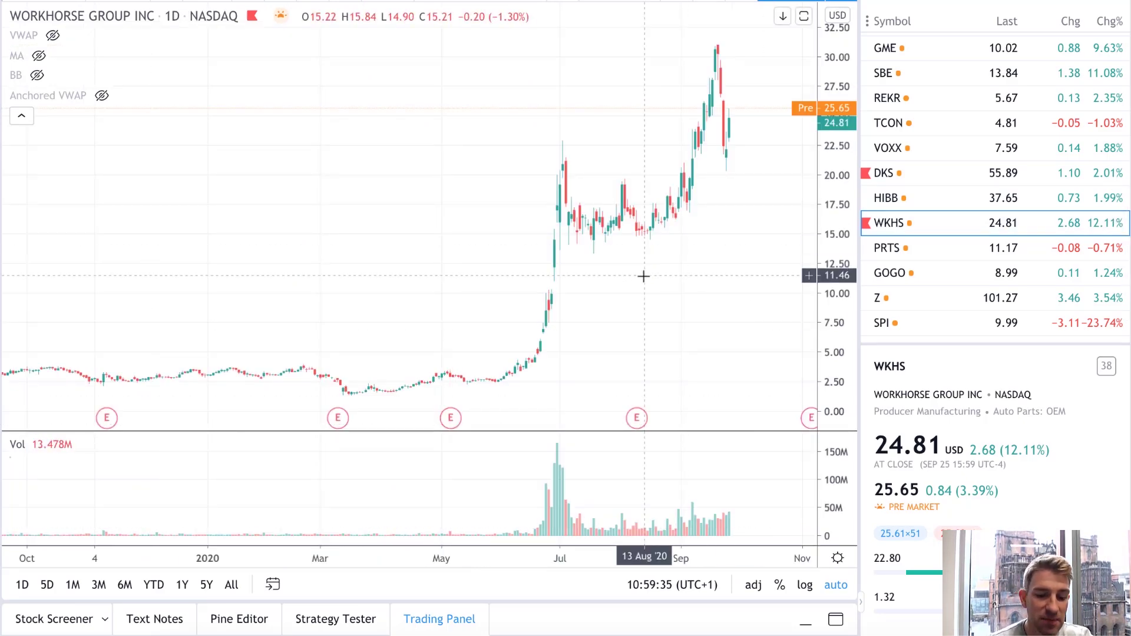
Step: Load the VSLR symbol and examine its daily price history back to the second half of 2018
{"action": "type", "text": "VSLR"}
{"action": "key", "text": "Return"}
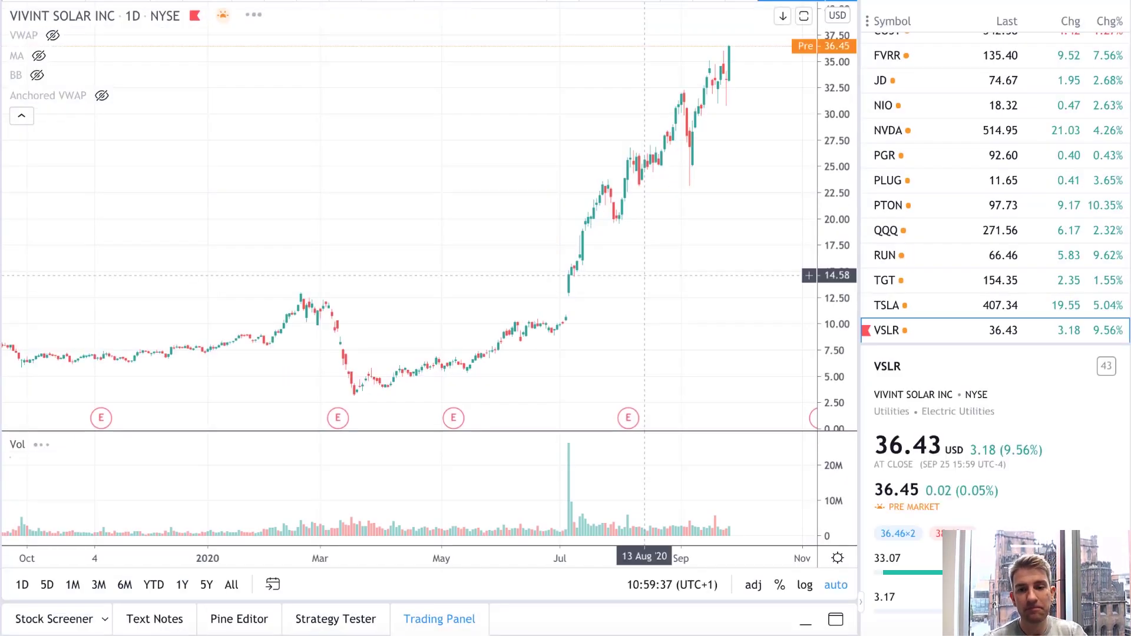
{"action": "scroll", "coordinate": [732, 272], "scroll_direction": "up", "scroll_amount": 4}
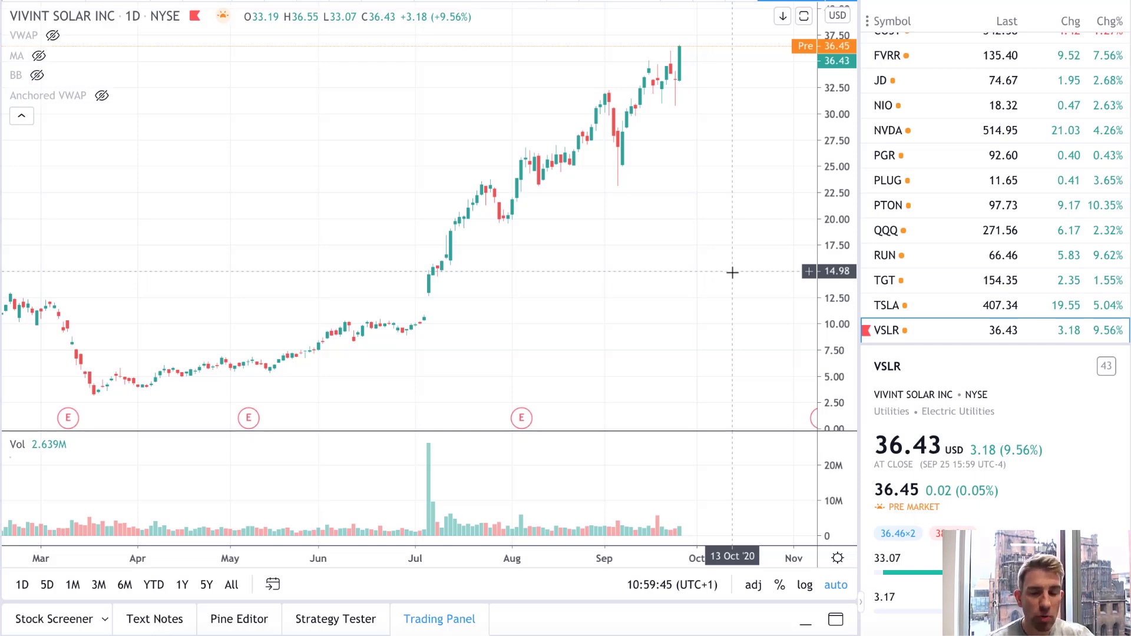
{"action": "scroll", "coordinate": [733, 272], "scroll_direction": "down", "scroll_amount": 5}
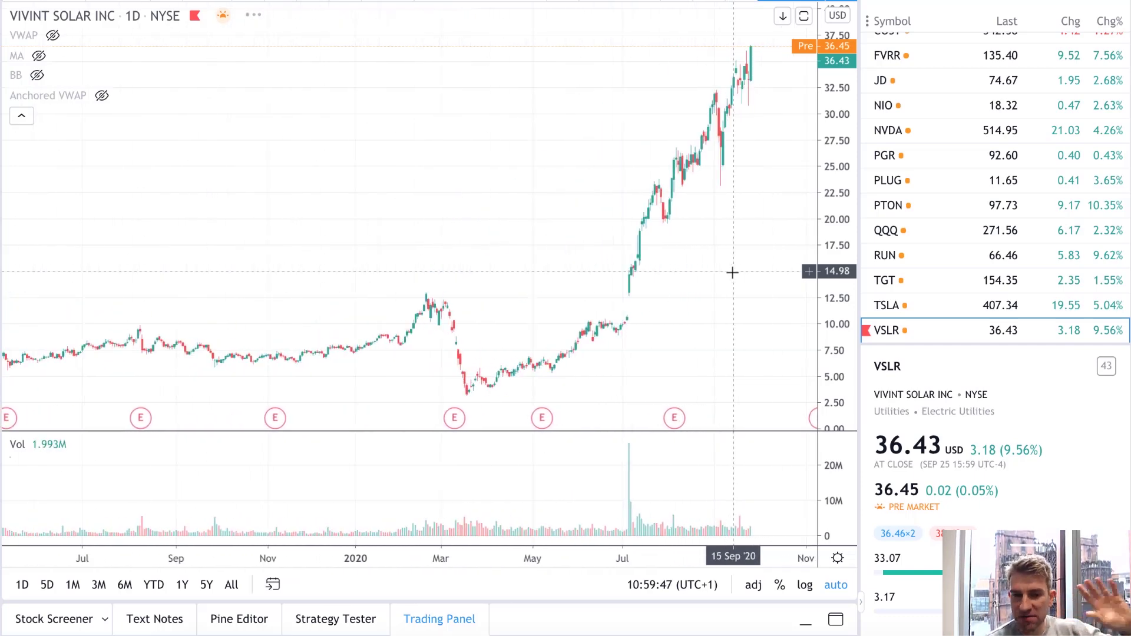
{"action": "scroll", "coordinate": [732, 272], "scroll_direction": "down", "scroll_amount": 6}
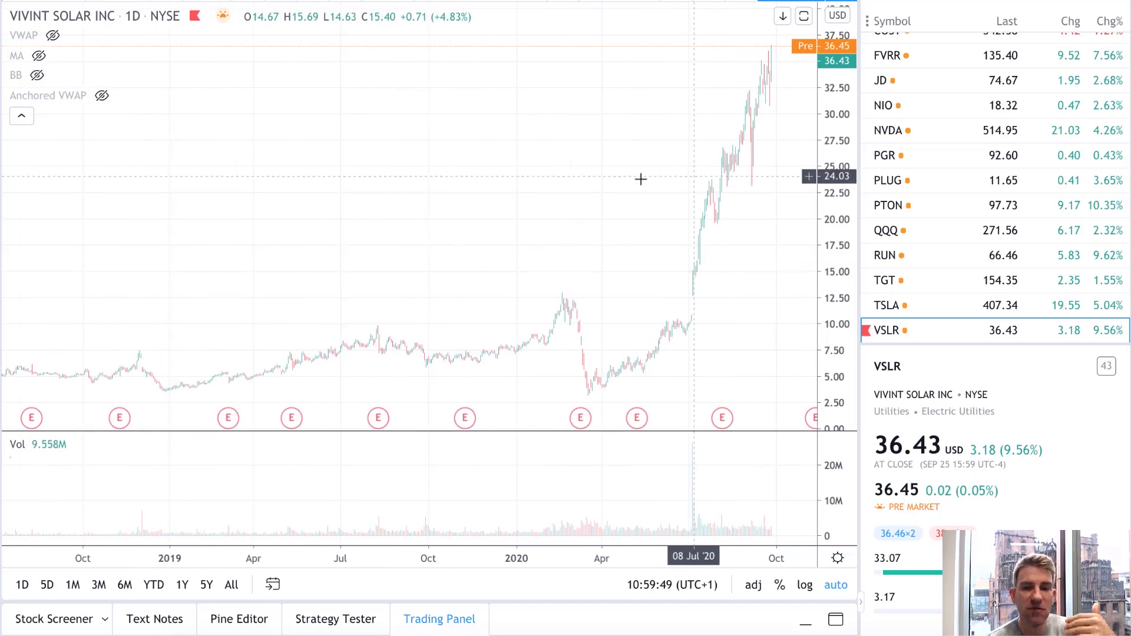
Step: Collapse the indicator legend, narrow the VSLR chart to about March–October 2020, and compress the price scale
{"action": "left_click", "coordinate": [23, 116]}
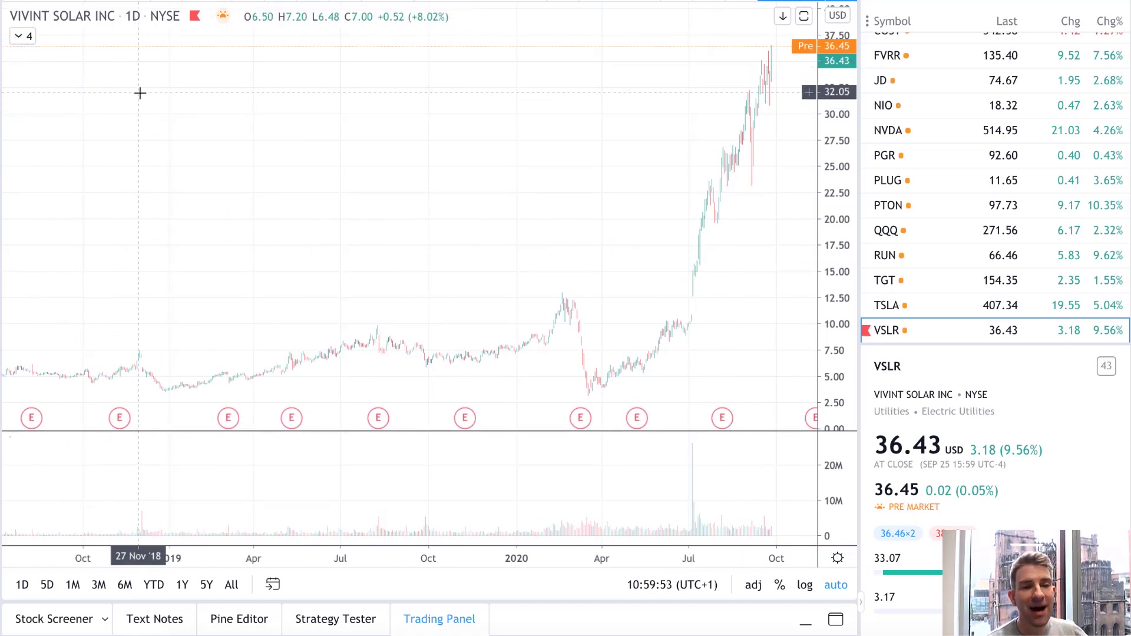
{"action": "scroll", "coordinate": [165, 82], "scroll_direction": "up", "scroll_amount": 6}
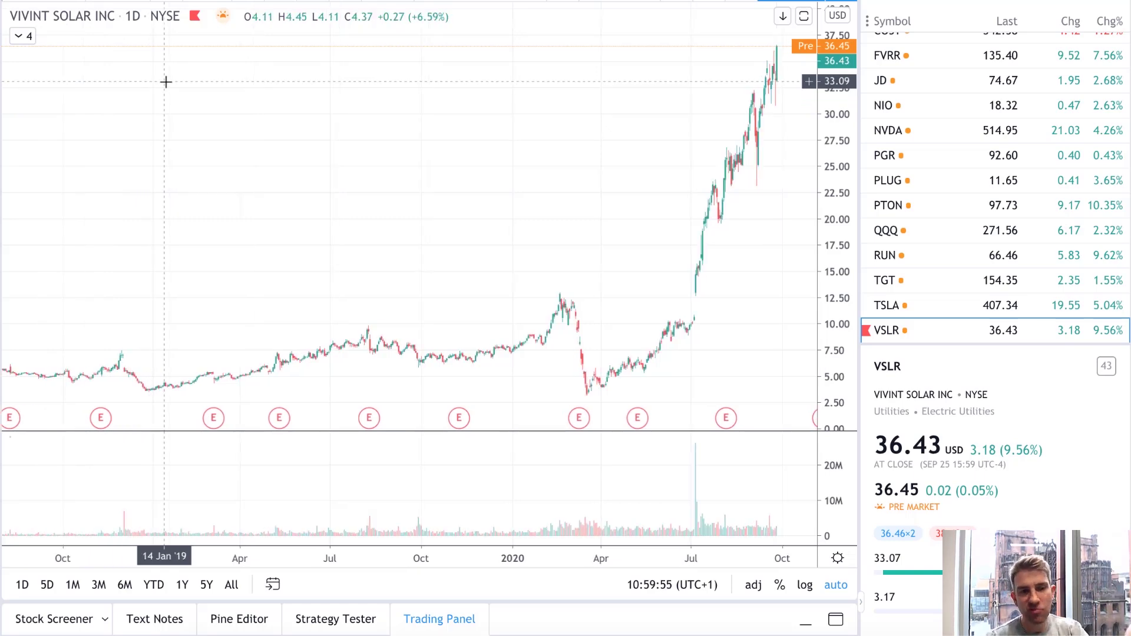
{"action": "scroll", "coordinate": [165, 82], "scroll_direction": "up", "scroll_amount": 2}
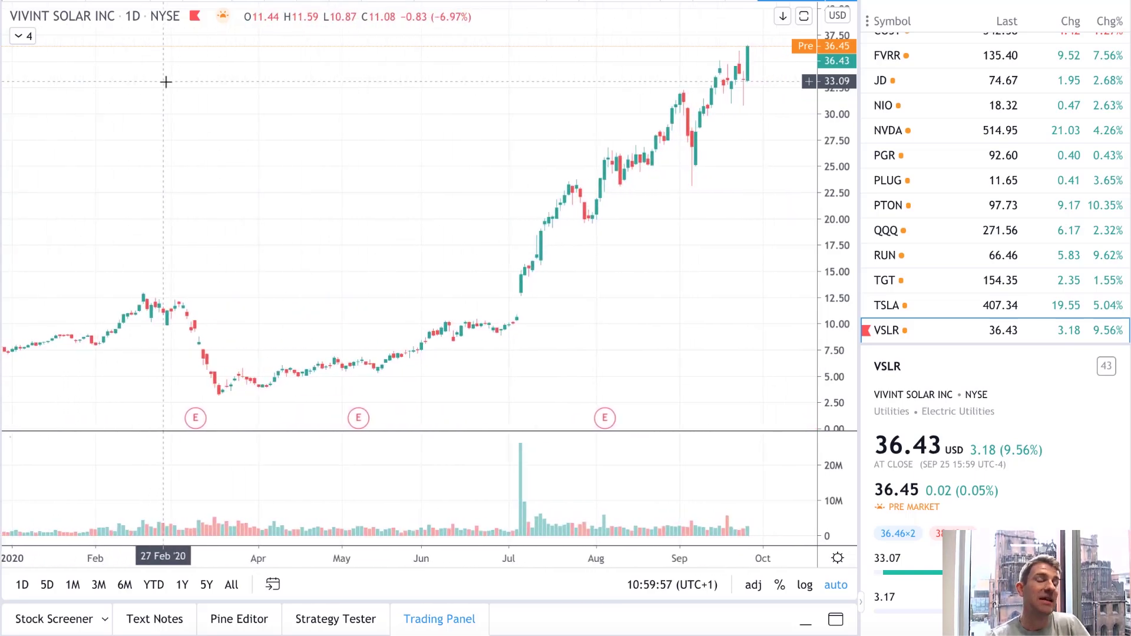
{"action": "scroll", "coordinate": [165, 82], "scroll_direction": "up", "scroll_amount": 3}
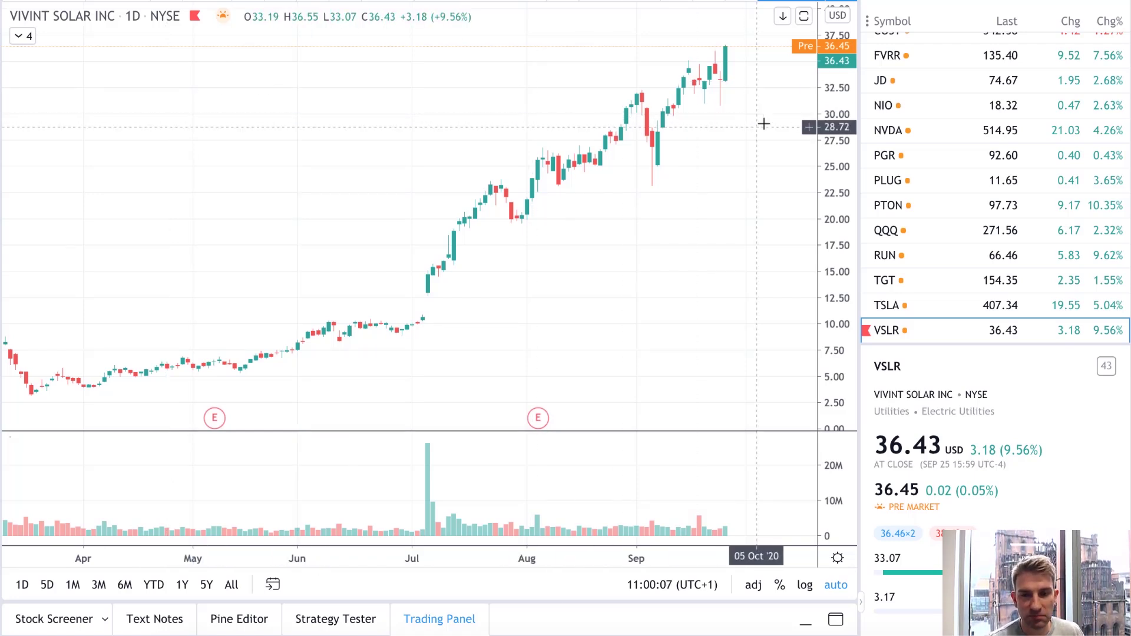
{"action": "left_click_drag", "start_coordinate": [833, 83], "coordinate": [833, 105]}
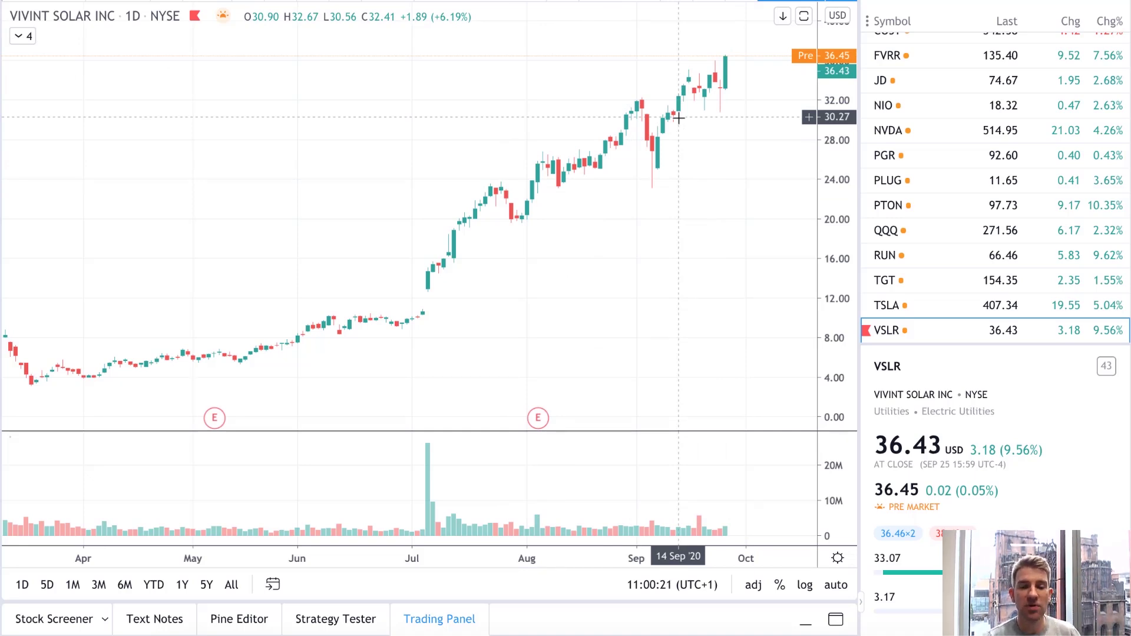
Step: Draw a trend line above the VSLR highs from about 23.19 on 21 Jul '20 to about 39.6 on 6 Oct '20
{"action": "left_click", "coordinate": [5, 63]}
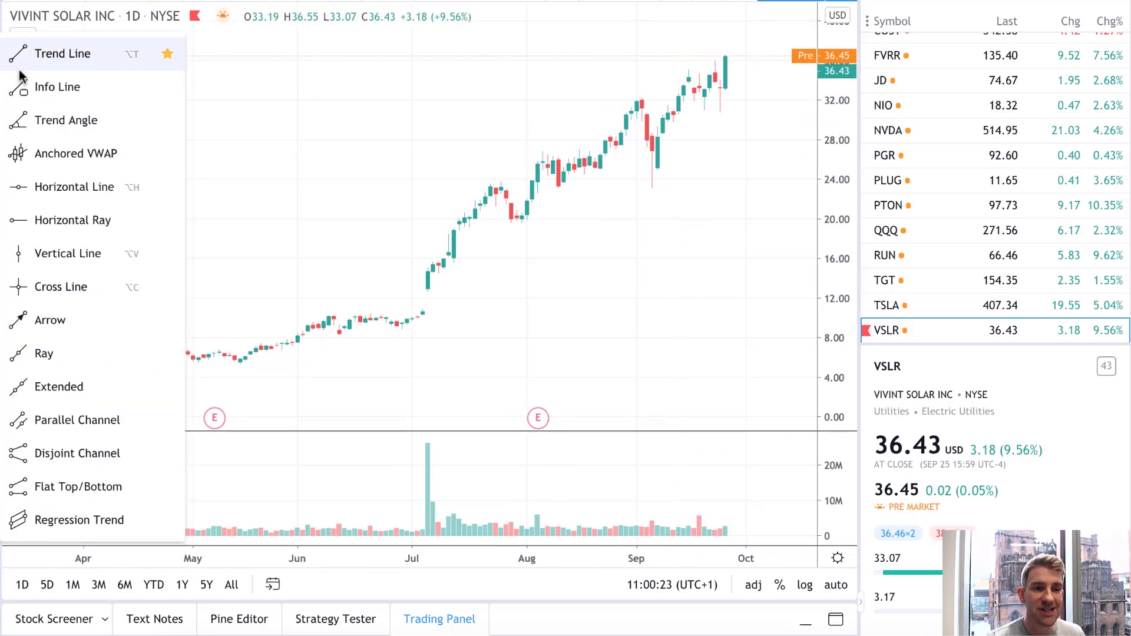
{"action": "left_click", "coordinate": [55, 59]}
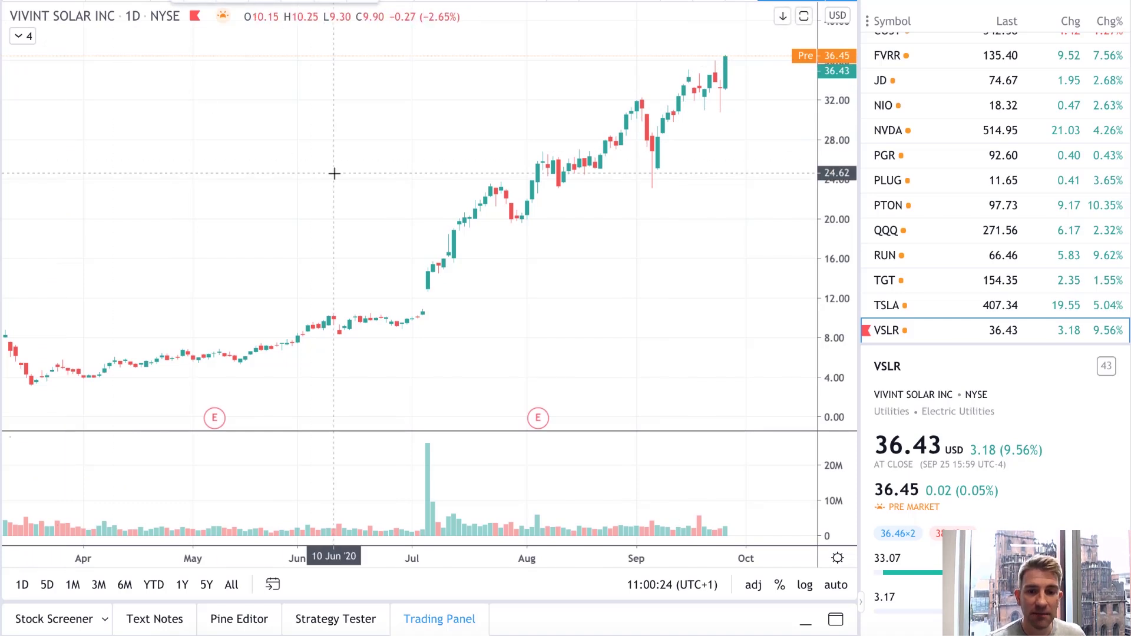
{"action": "left_click", "coordinate": [481, 188]}
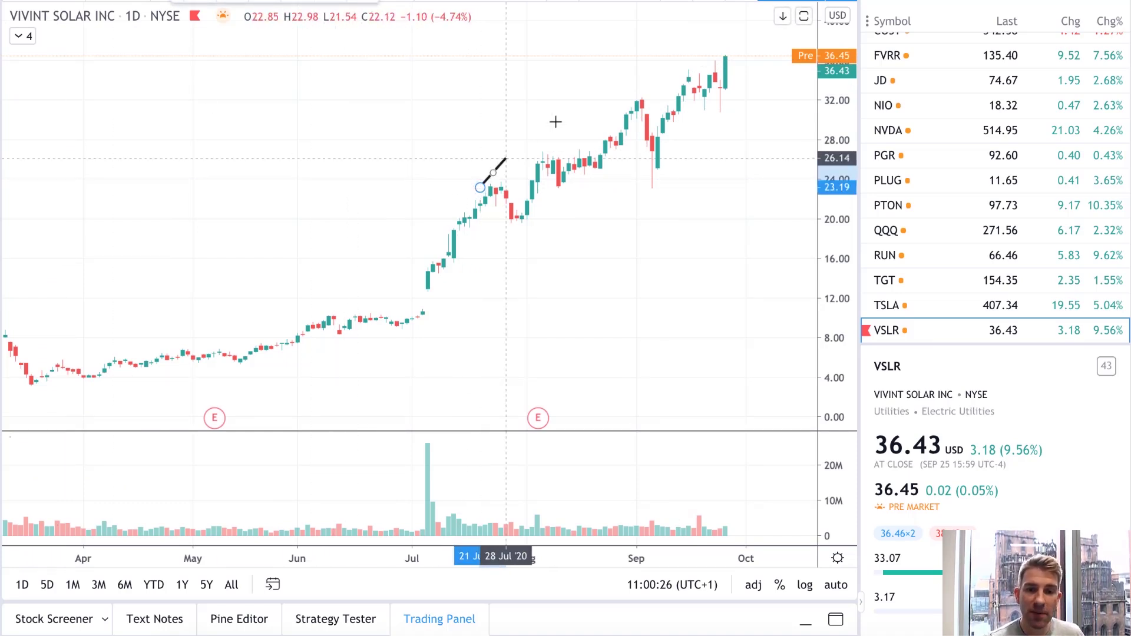
{"action": "left_click", "coordinate": [761, 26]}
{"action": "scroll", "coordinate": [769, 107], "scroll_direction": "up", "scroll_amount": 3}
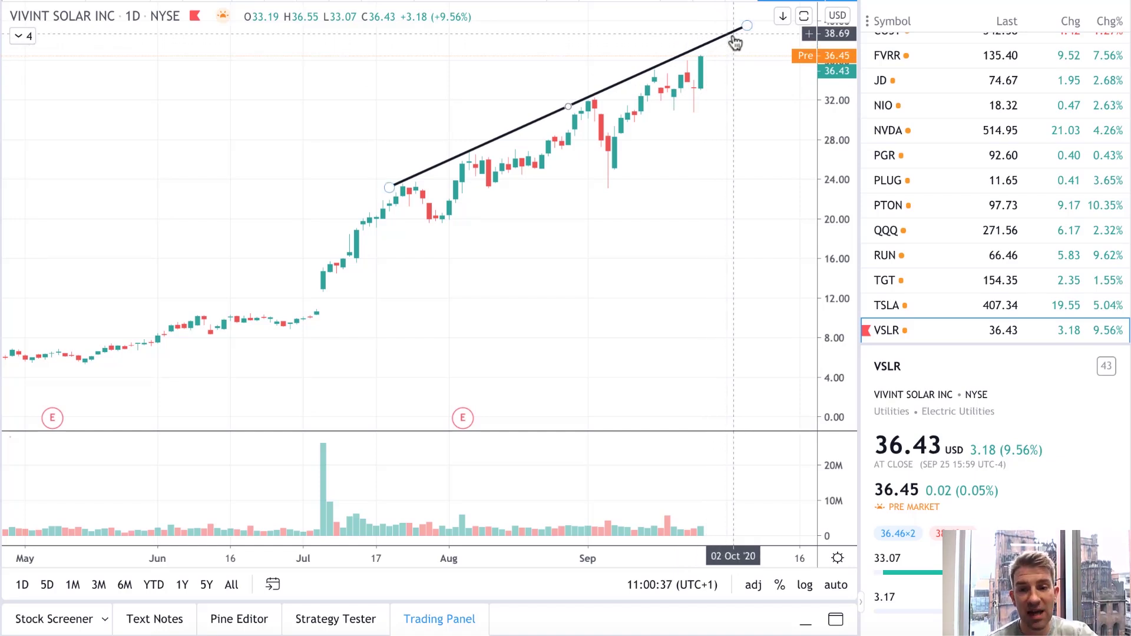
{"action": "left_click_drag", "start_coordinate": [785, 63], "coordinate": [811, 185]}
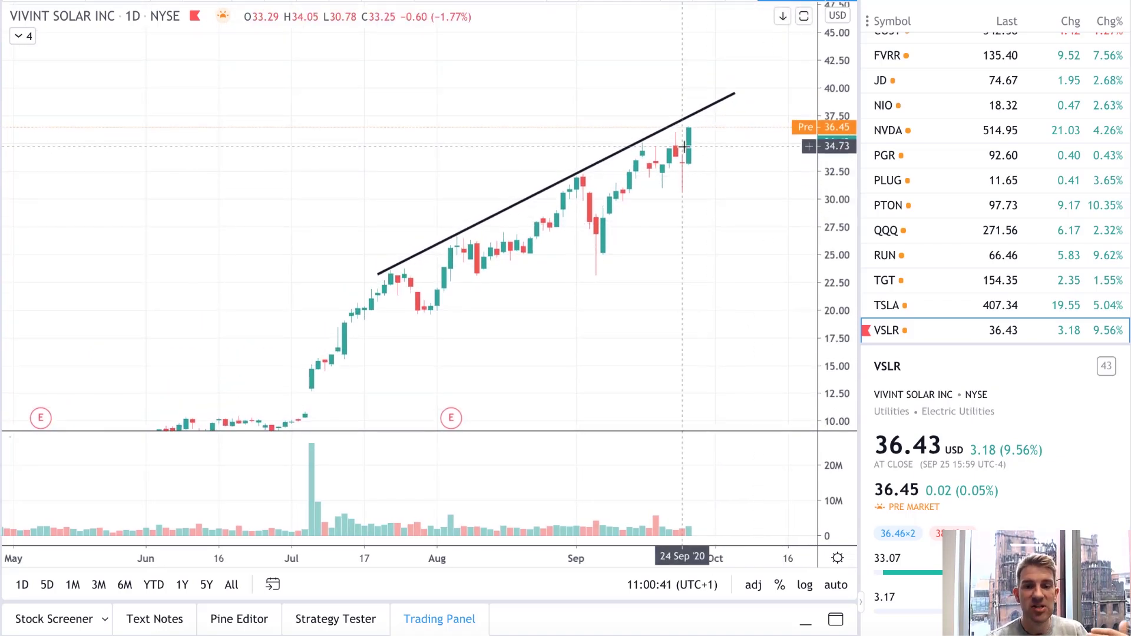
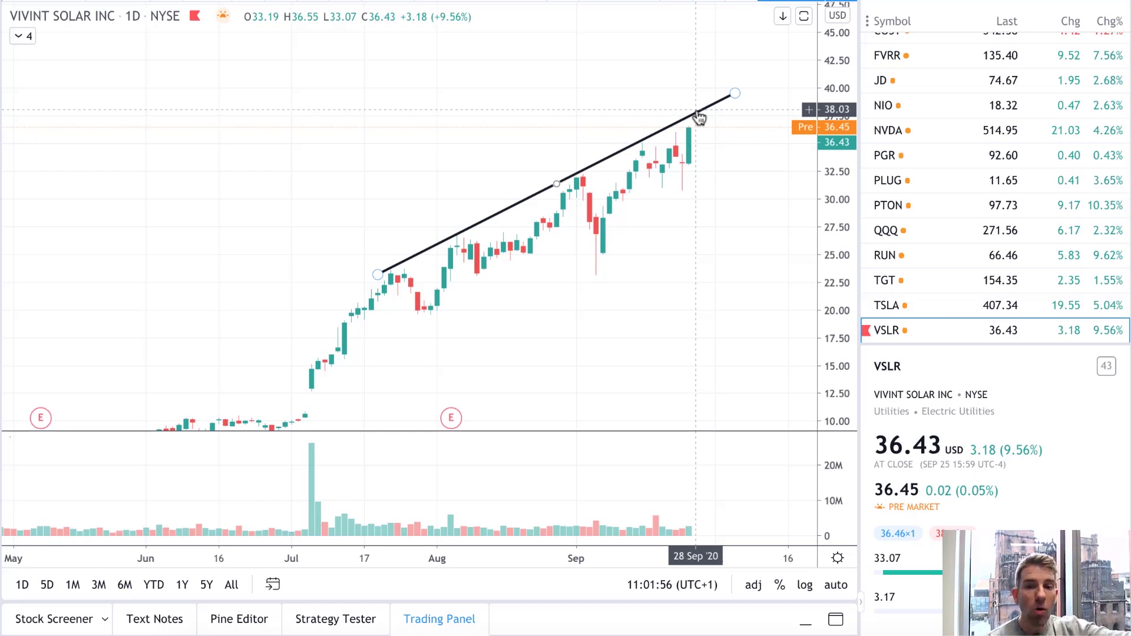
Step: Extend the trend line's upper end to 8 Oct '20, and delete the line from the chart
{"action": "left_click", "coordinate": [699, 103]}
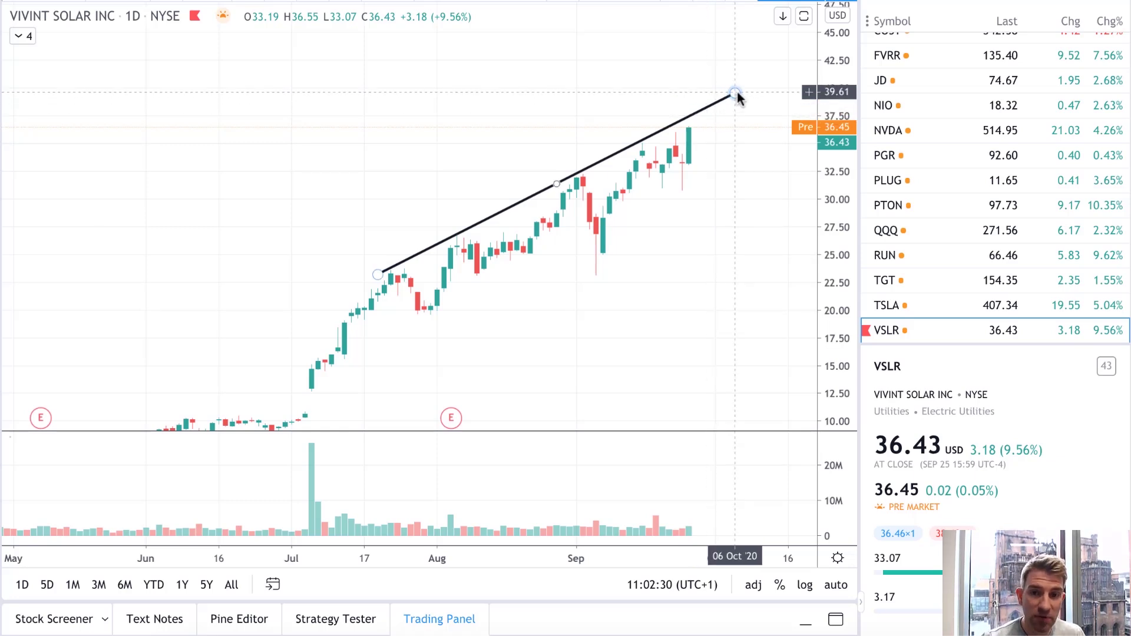
{"action": "left_click", "coordinate": [734, 94]}
{"action": "left_click_drag", "start_coordinate": [734, 94], "coordinate": [748, 89]}
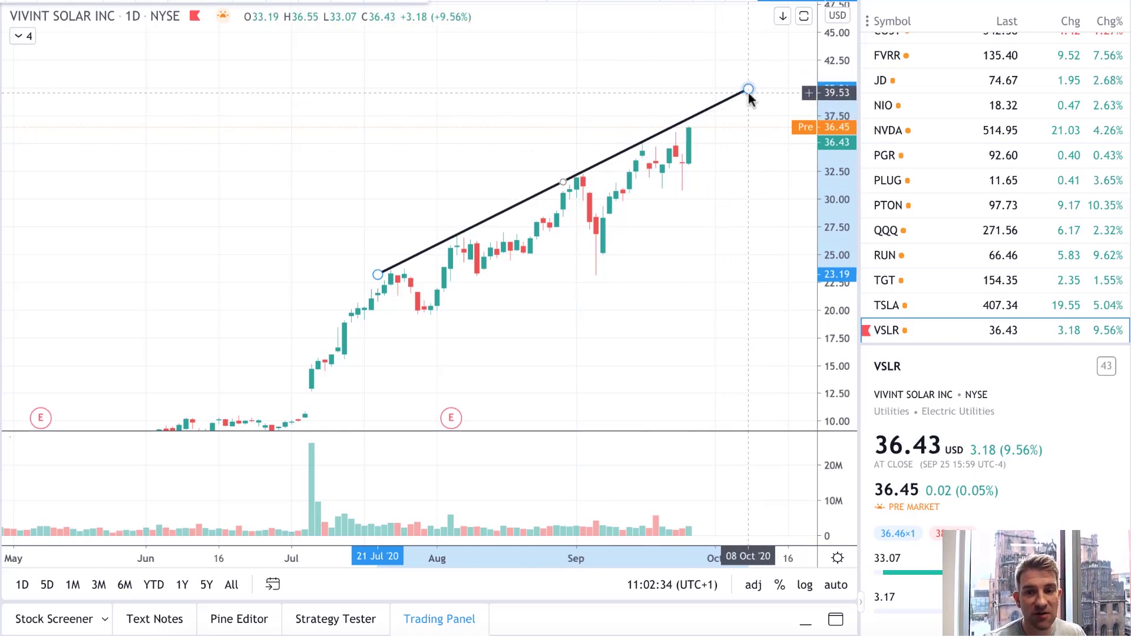
{"action": "key", "text": "Delete"}
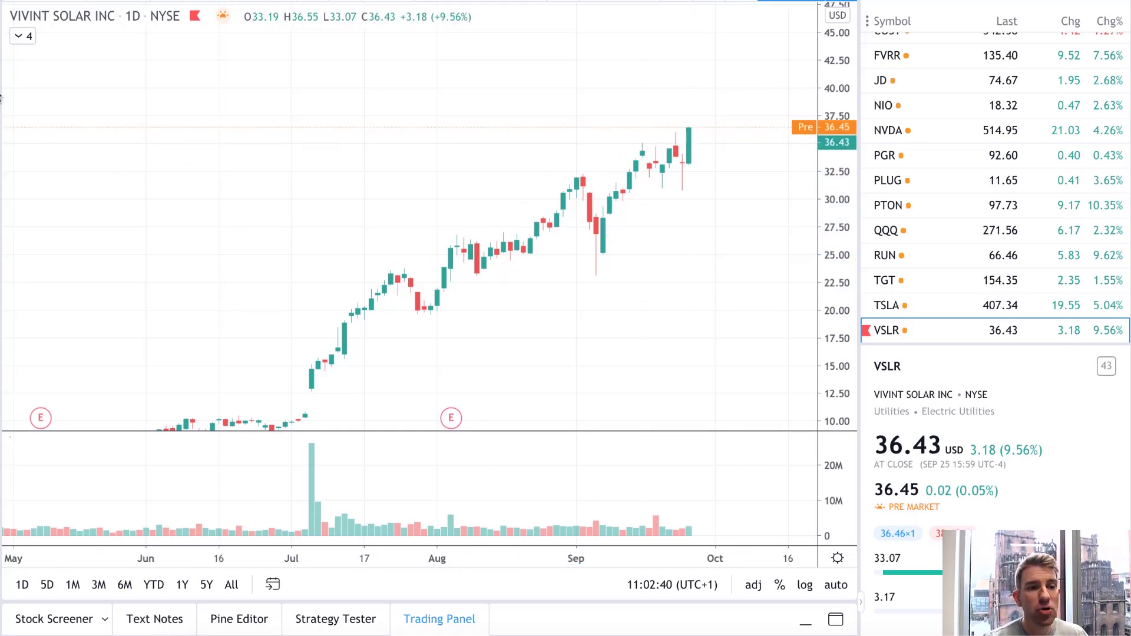
Step: Measure the rise above the late-July high with a Price Range from about 23.69 on 22 Jul '20 to 27.00 in early August
{"action": "left_click", "coordinate": [6, 112]}
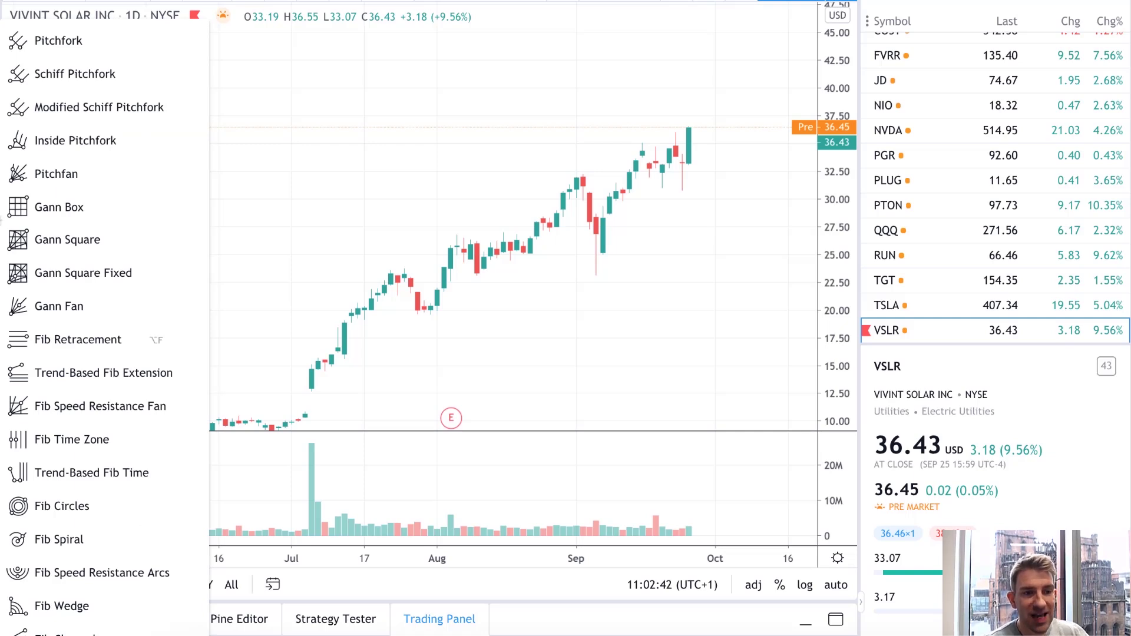
{"action": "left_click", "coordinate": [6, 217]}
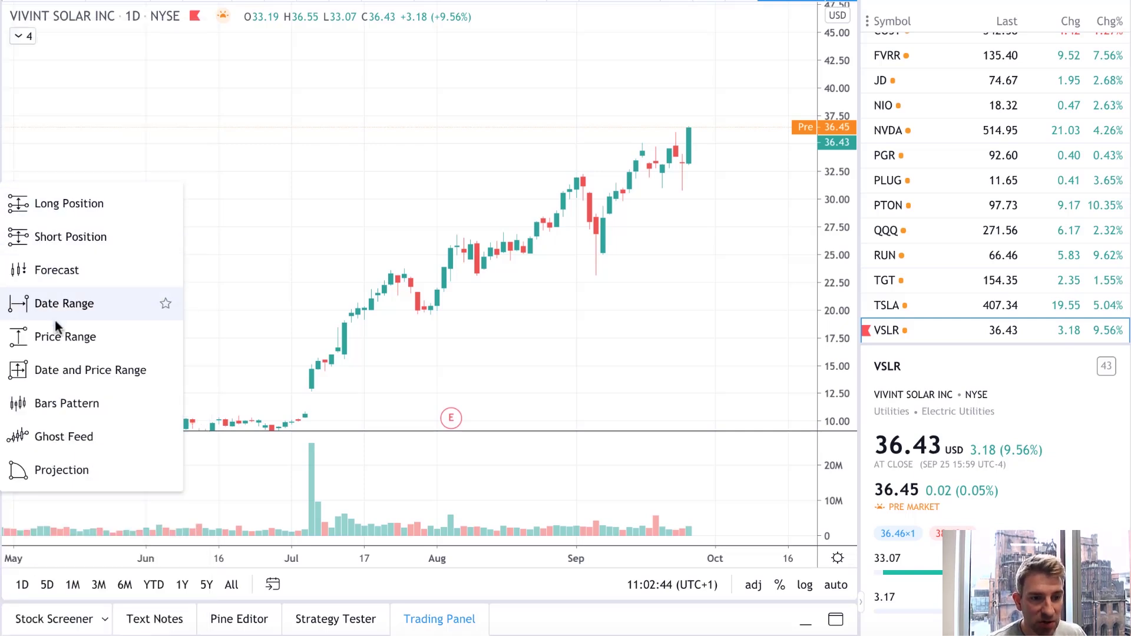
{"action": "left_click", "coordinate": [55, 335]}
{"action": "left_click", "coordinate": [386, 269]}
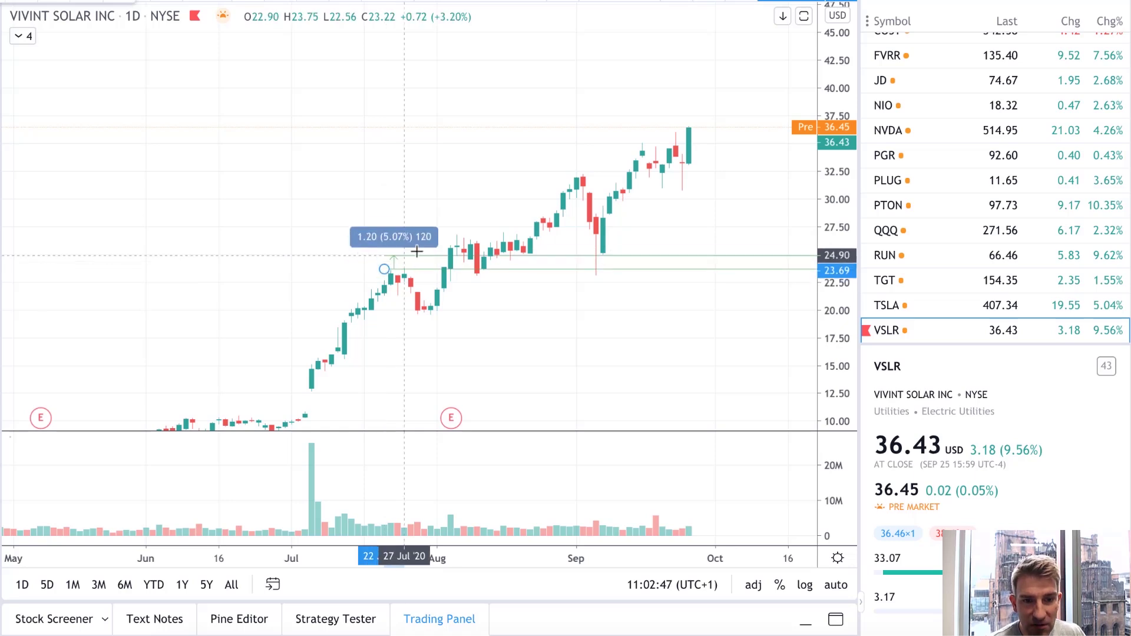
{"action": "left_click", "coordinate": [455, 232]}
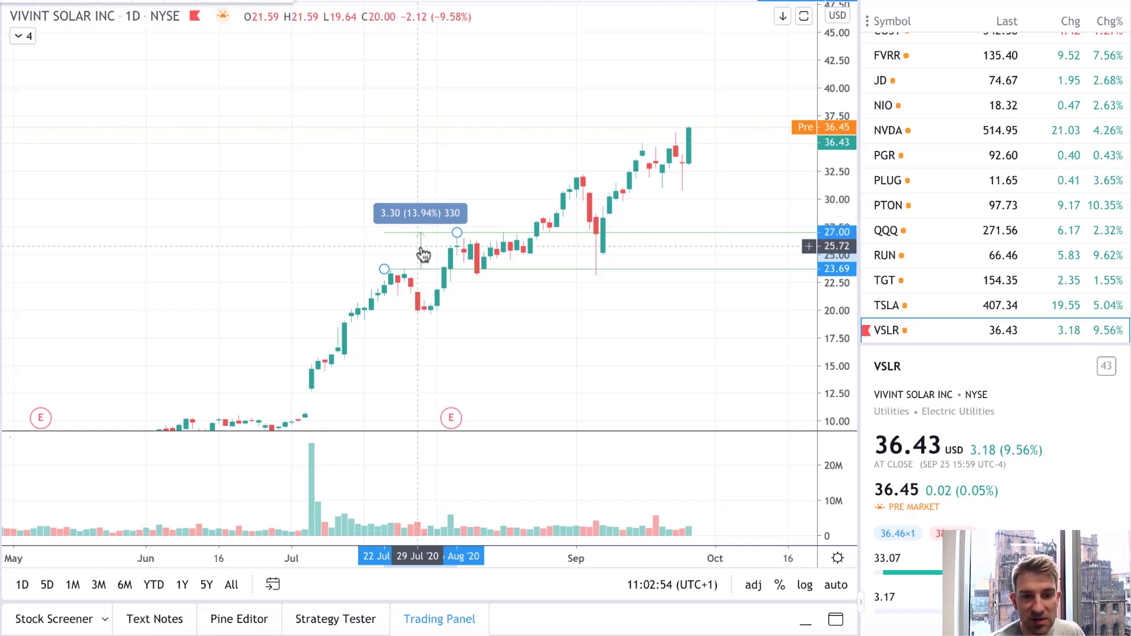
Step: Move the price range to start at about 28.42 on 10 Aug '20 and raise its upper end to about 32.25 on 26 Aug '20
{"action": "left_click_drag", "start_coordinate": [423, 254], "coordinate": [505, 197]}
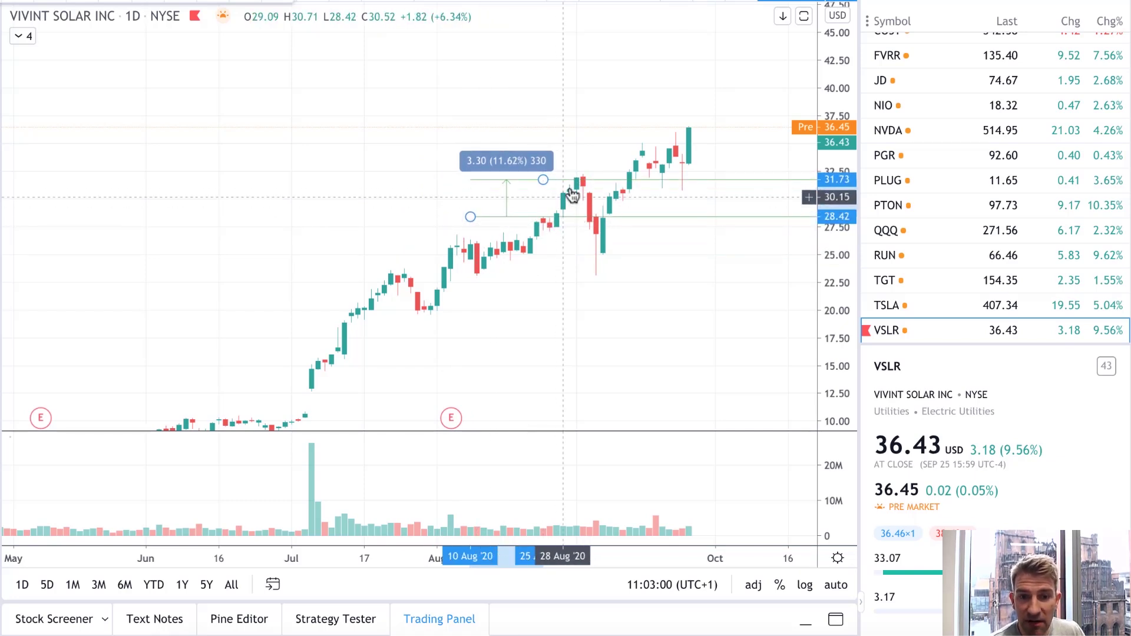
{"action": "left_click_drag", "start_coordinate": [543, 180], "coordinate": [550, 174]}
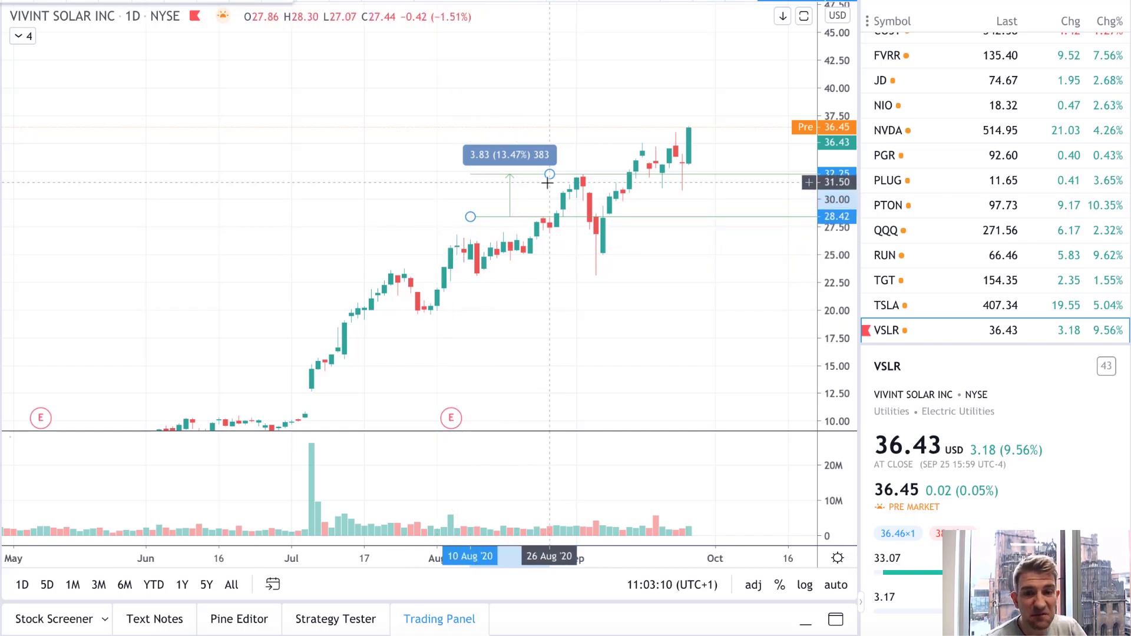
Step: Reposition the price range to span about 36.23 on 3 Sep '20 to 41.11 on 25 Sep '20, and delete it from the chart
{"action": "left_click_drag", "start_coordinate": [514, 203], "coordinate": [687, 90]}
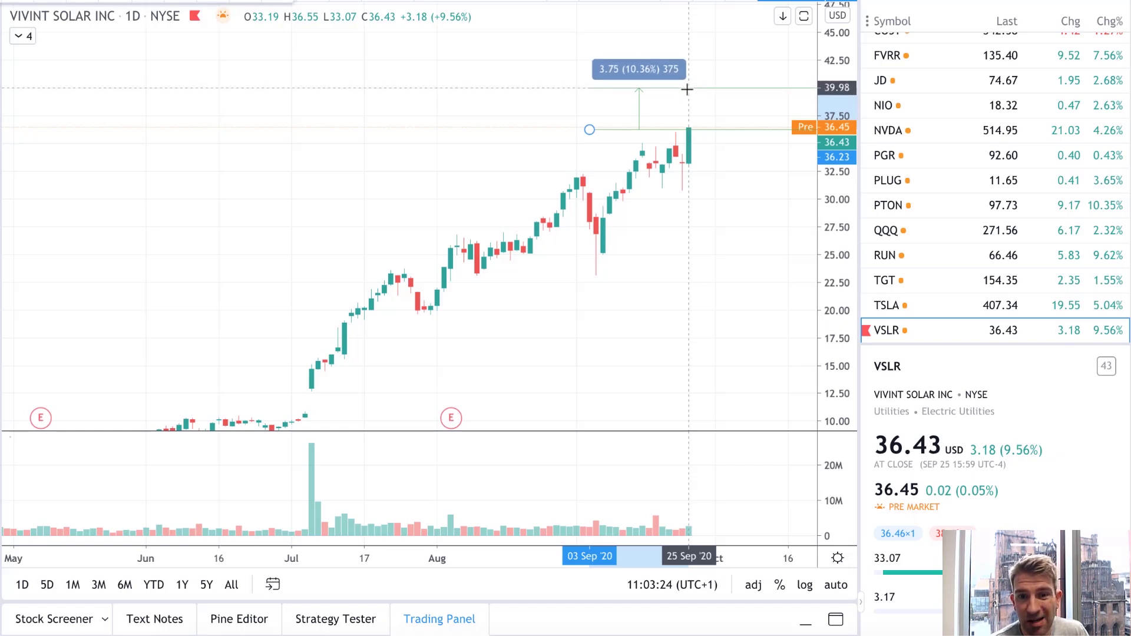
{"action": "left_click_drag", "start_coordinate": [687, 89], "coordinate": [689, 76]}
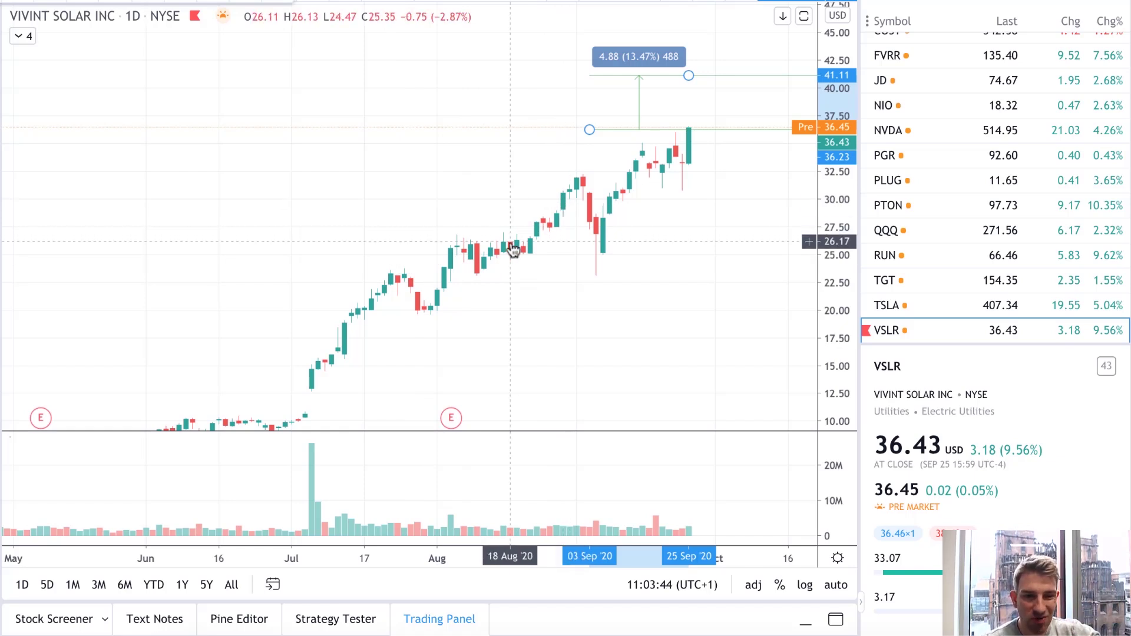
{"action": "left_click", "coordinate": [592, 132]}
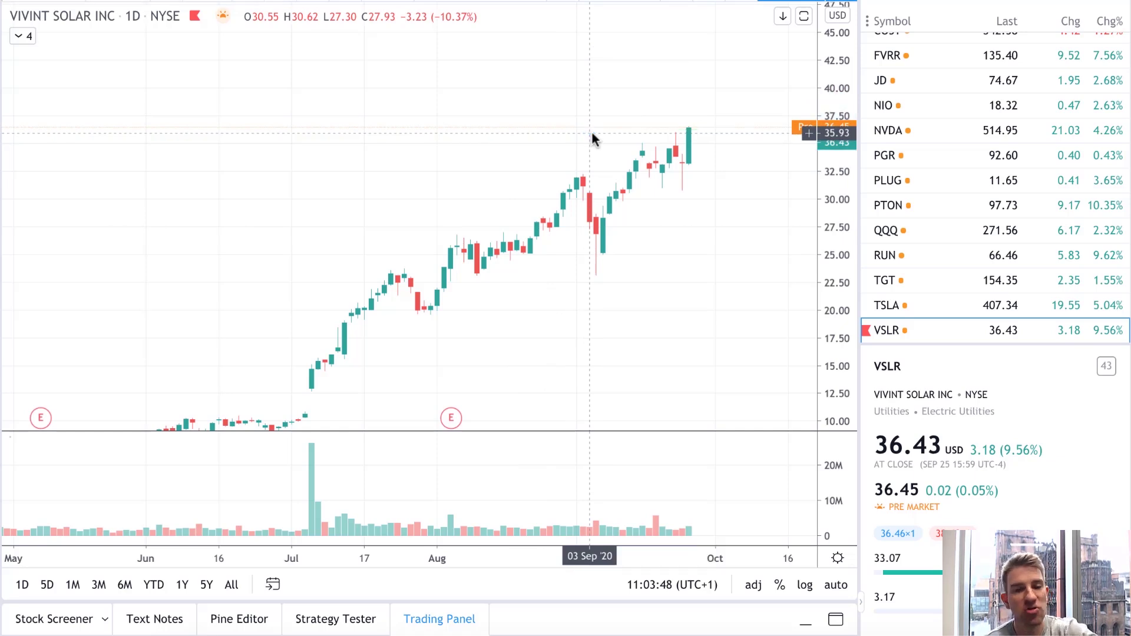
Step: Expand the indicator legend, show the hidden MA indicator, and set its length to 5
{"action": "left_click", "coordinate": [21, 37]}
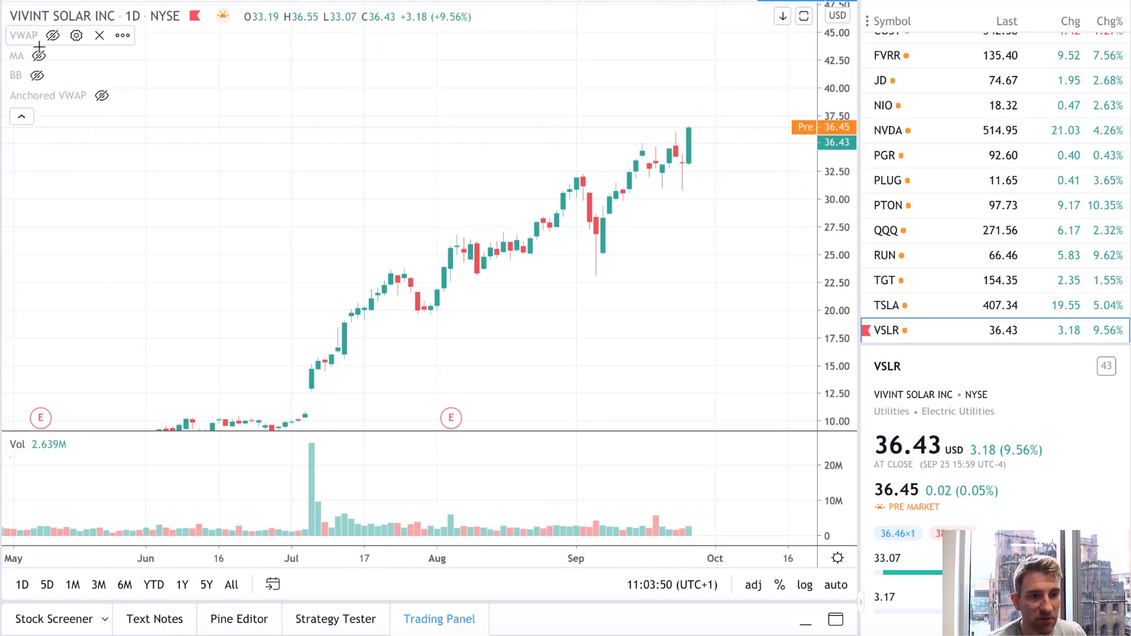
{"action": "left_click", "coordinate": [39, 55]}
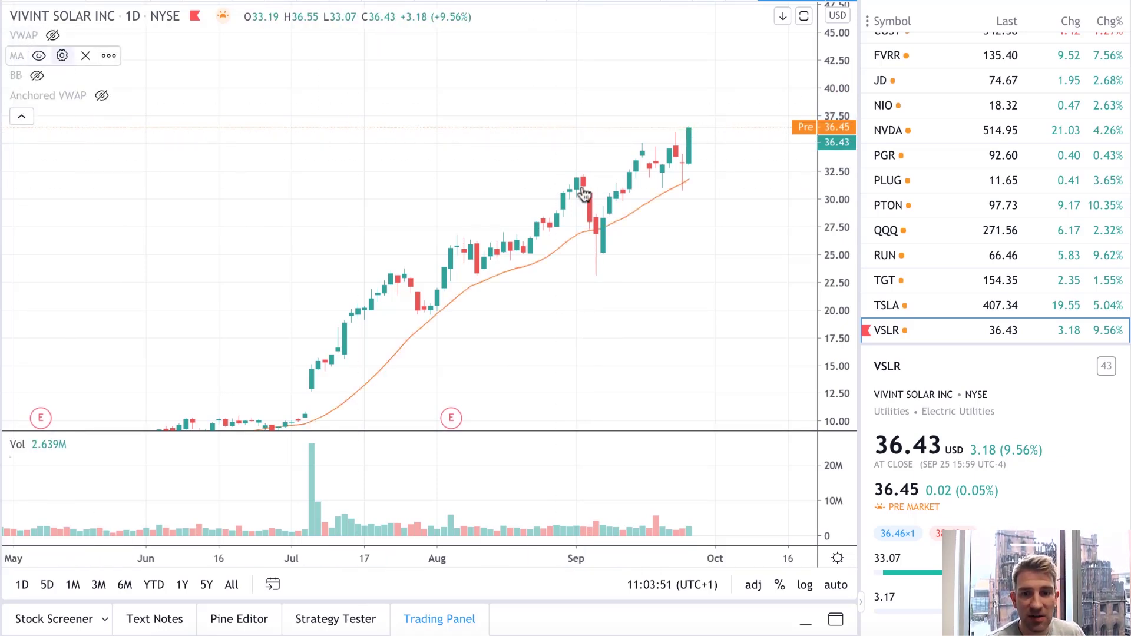
{"action": "double_click", "coordinate": [635, 218]}
{"action": "left_click", "coordinate": [438, 252]}
{"action": "double_click", "coordinate": [503, 305]}
{"action": "type", "text": "5"}
{"action": "left_click", "coordinate": [676, 450]}
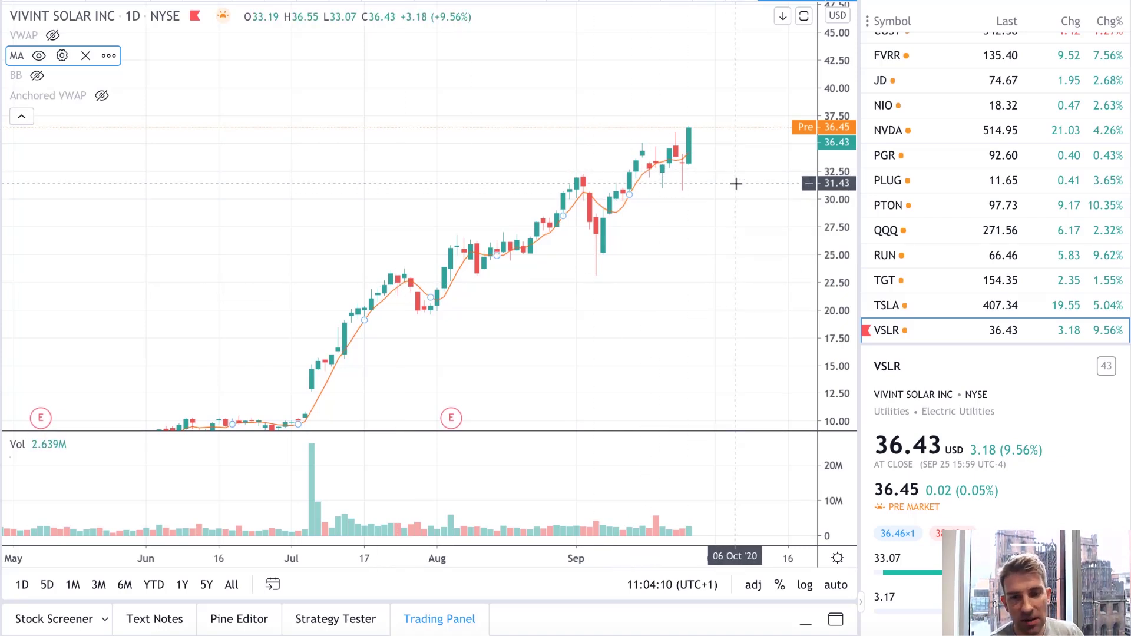
Step: Set the MA indicator's length to 10 and deselect its line on the chart
{"action": "left_click", "coordinate": [62, 56]}
{"action": "double_click", "coordinate": [511, 281]}
{"action": "type", "text": "20"}
{"action": "key", "text": "BackSpace"}
{"action": "key", "text": "BackSpace"}
{"action": "type", "text": "10"}
{"action": "left_click", "coordinate": [676, 433]}
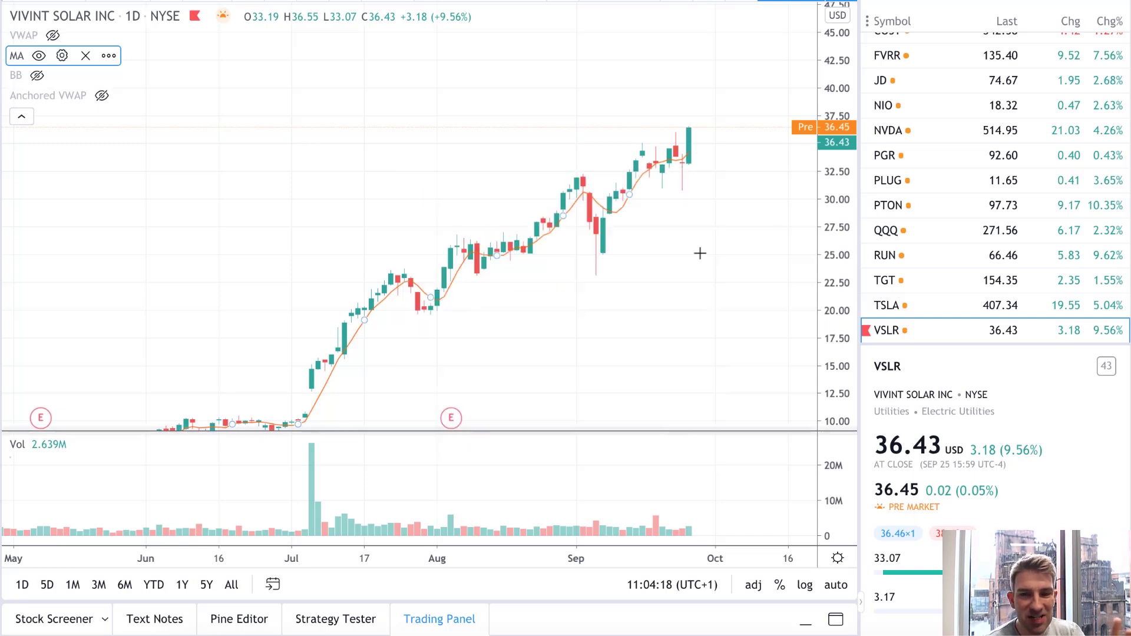
{"action": "left_click", "coordinate": [674, 225]}
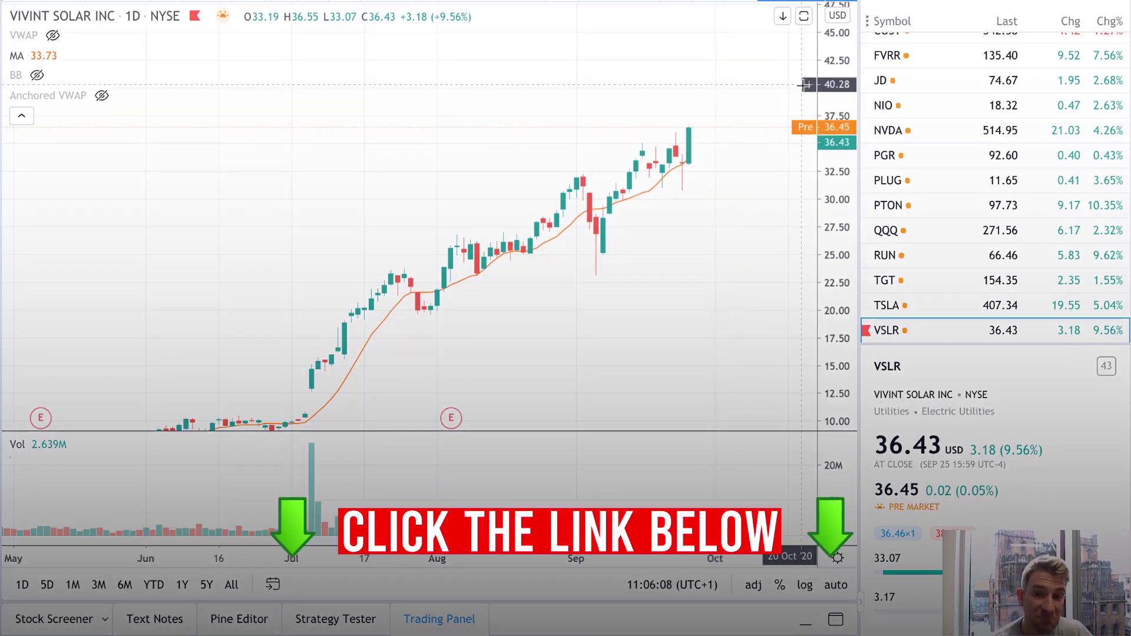
{"action": "scroll", "coordinate": [728, 108], "scroll_direction": "down", "scroll_amount": 1}
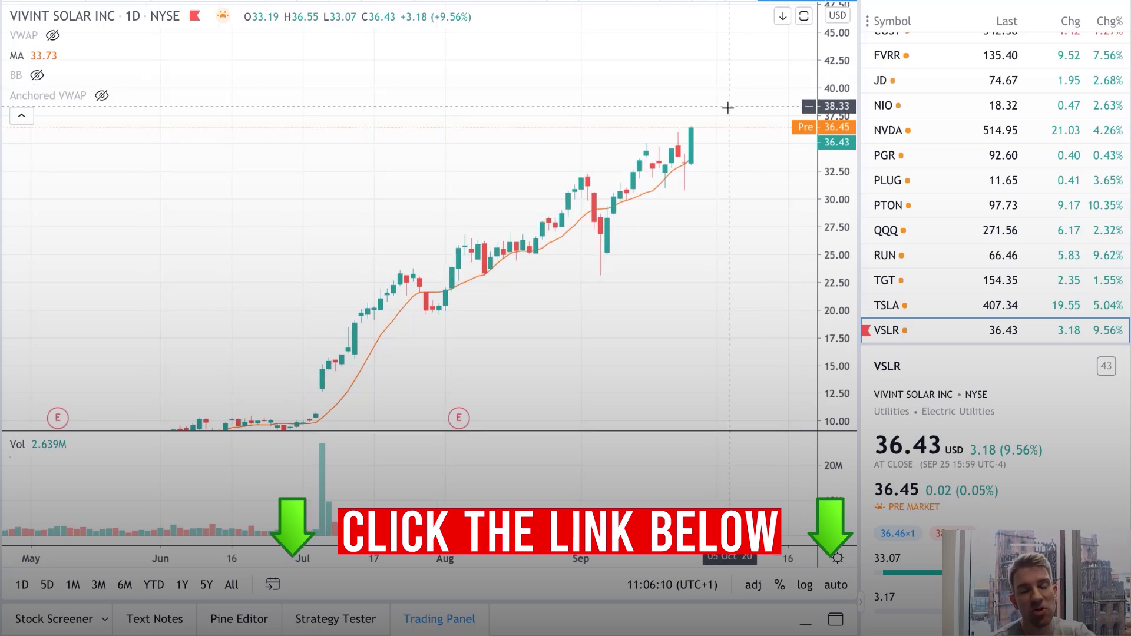